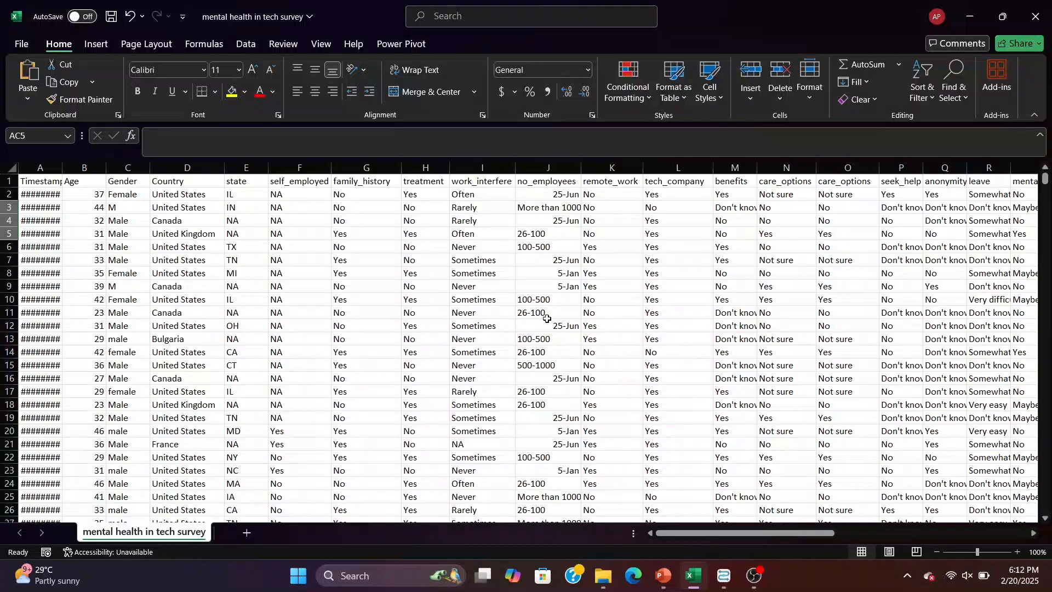
- Review the column headers and responses across the mental health in tech survey worksheet
{"action": "scroll", "coordinate": [664, 299], "scroll_direction": "right", "scroll_amount": 5}
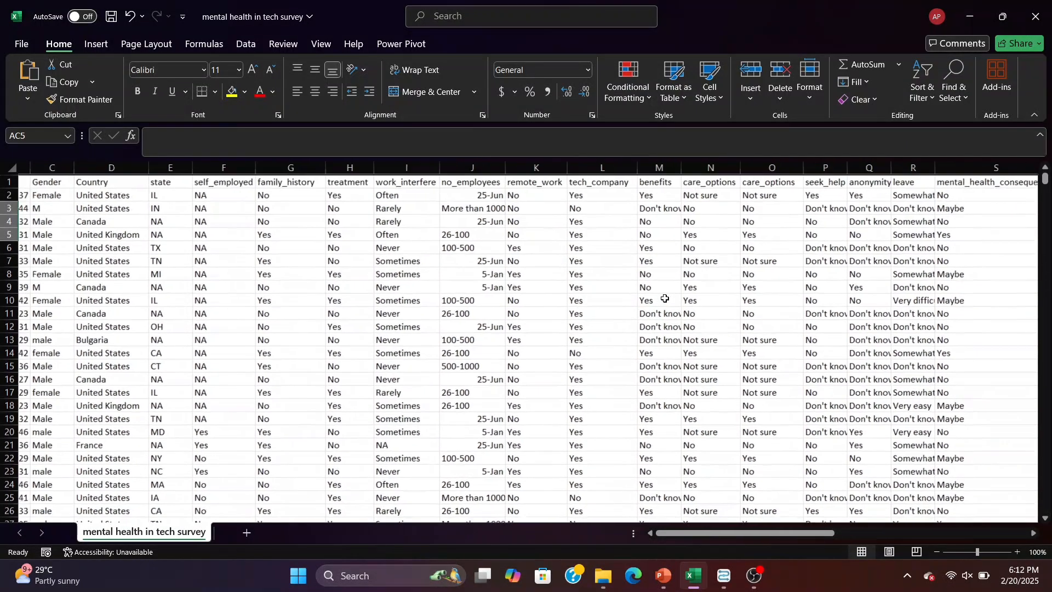
{"action": "scroll", "coordinate": [664, 299], "scroll_direction": "right", "scroll_amount": 6}
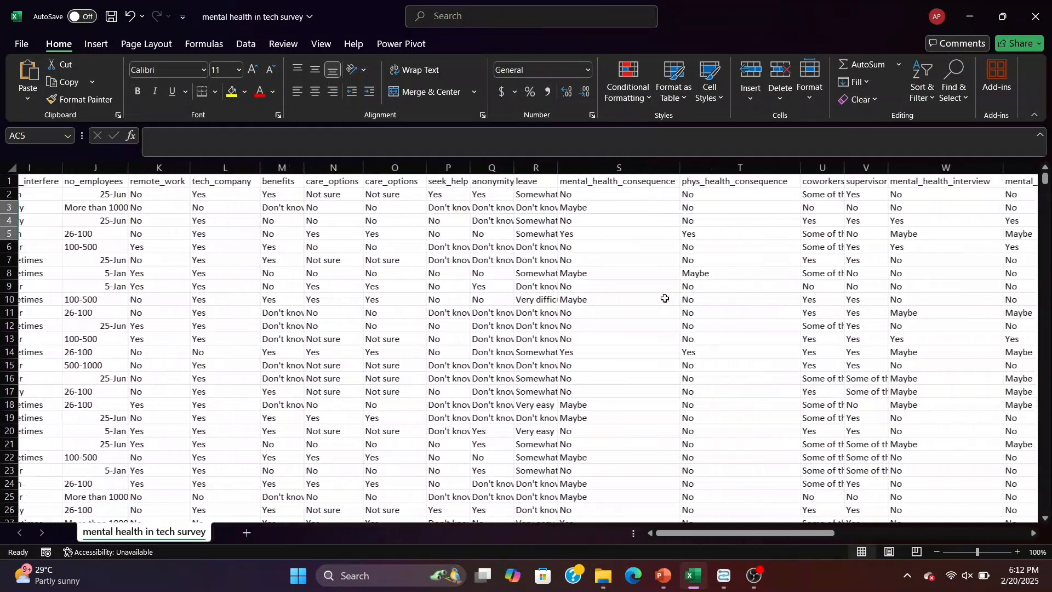
{"action": "scroll", "coordinate": [665, 298], "scroll_direction": "left", "scroll_amount": 10}
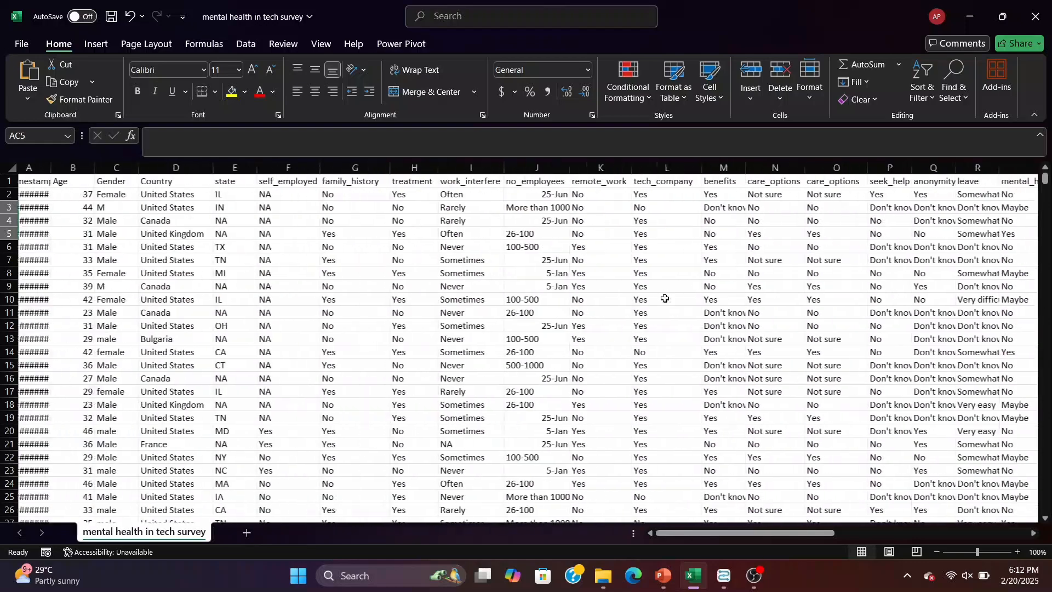
- Switch to Altair AI Studio, run the 00-Retrieving data process and review the columns of the retrieved survey data
{"action": "left_click", "coordinate": [723, 576]}
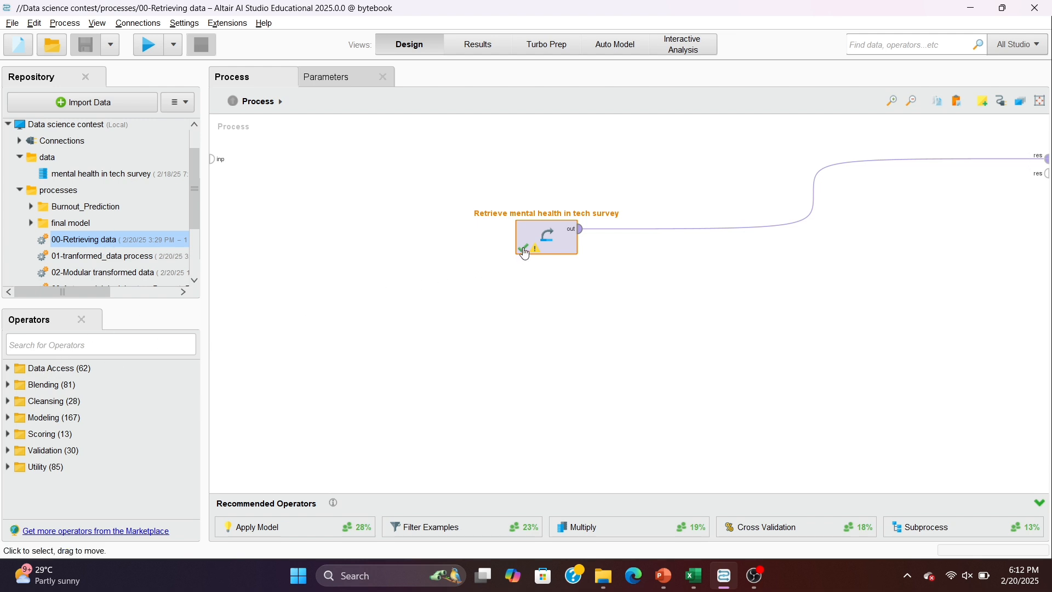
{"action": "left_click", "coordinate": [149, 43]}
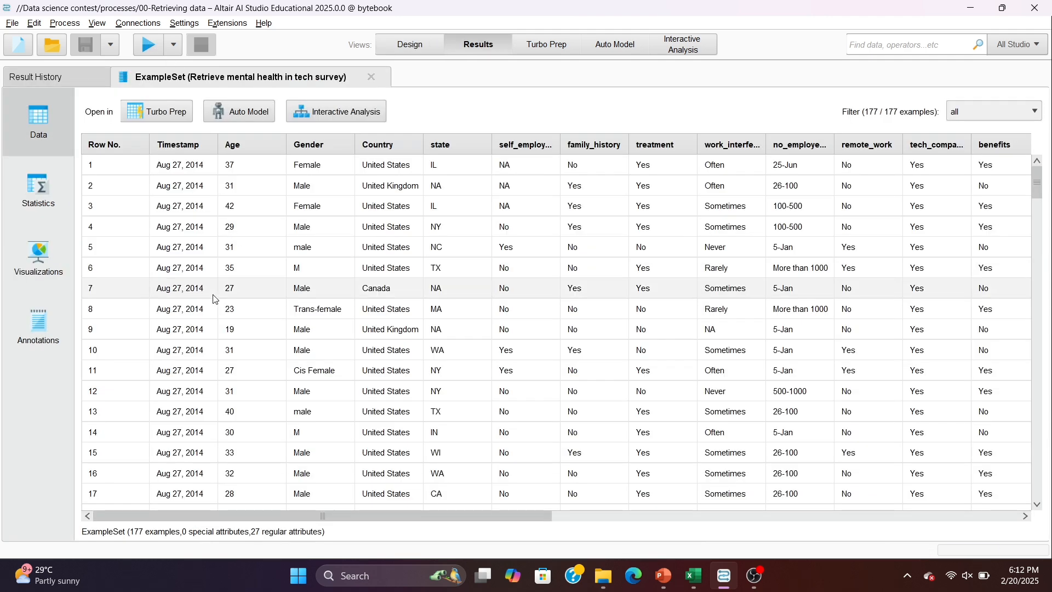
{"action": "scroll", "coordinate": [215, 299], "scroll_direction": "right", "scroll_amount": 9}
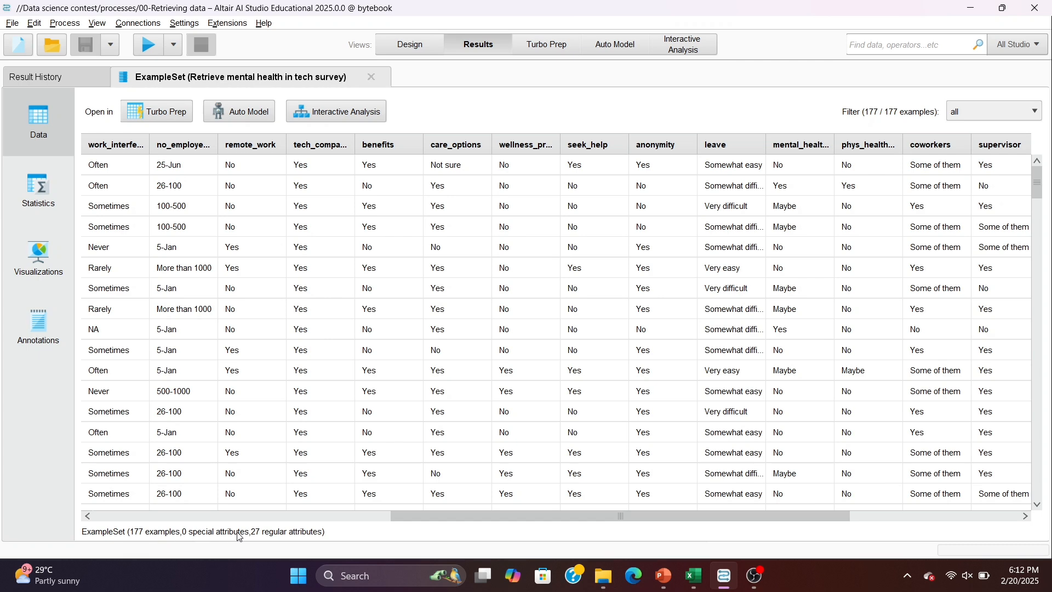
{"action": "scroll", "coordinate": [444, 466], "scroll_direction": "right", "scroll_amount": 5}
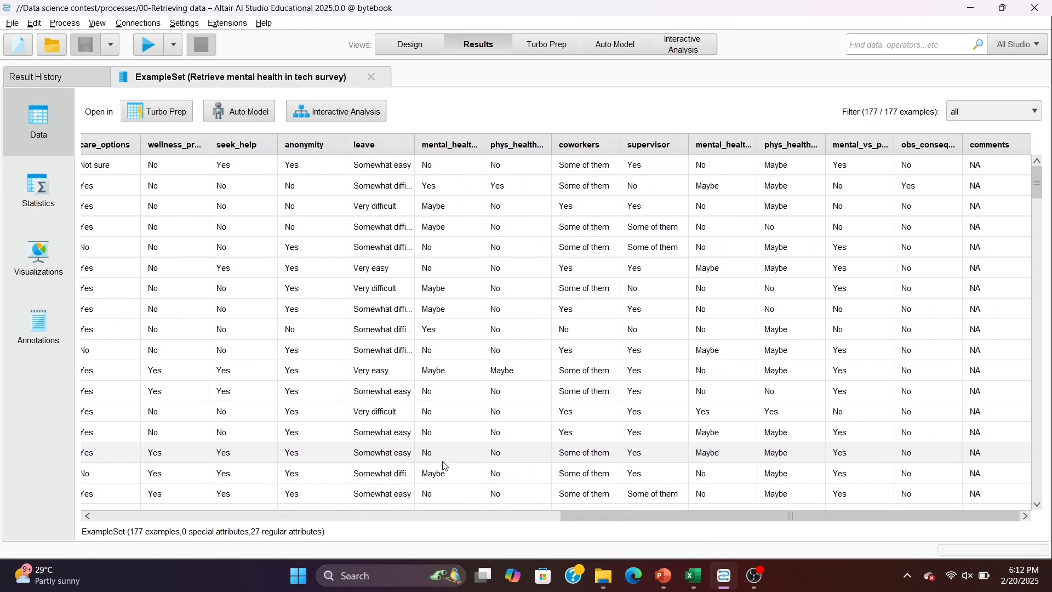
{"action": "scroll", "coordinate": [444, 466], "scroll_direction": "left", "scroll_amount": 14}
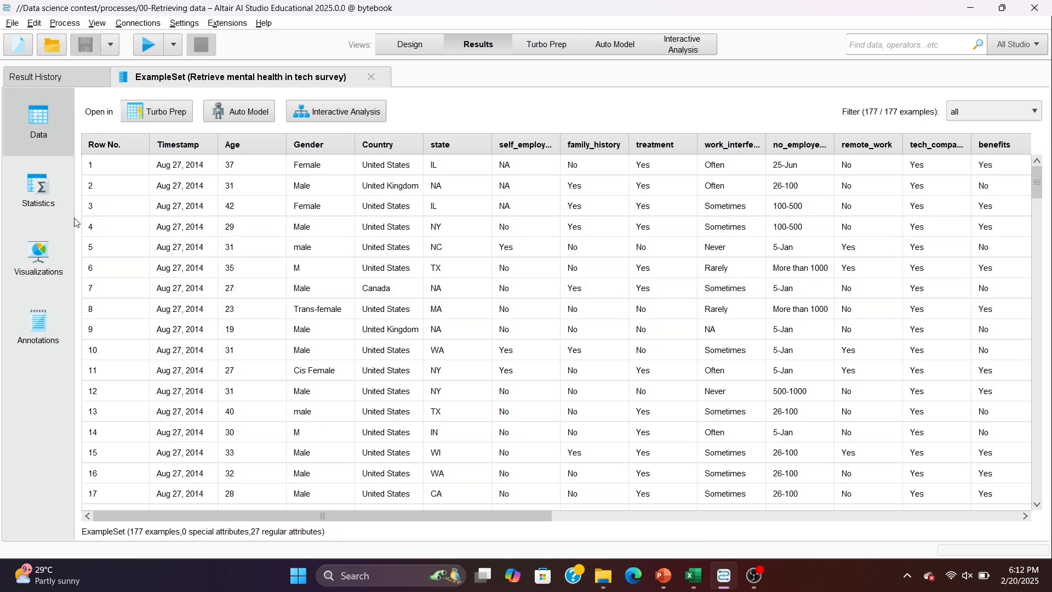
- Show the retrieved data's statistics and check the type, missing values and value ranges of every attribute
{"action": "left_click", "coordinate": [35, 192]}
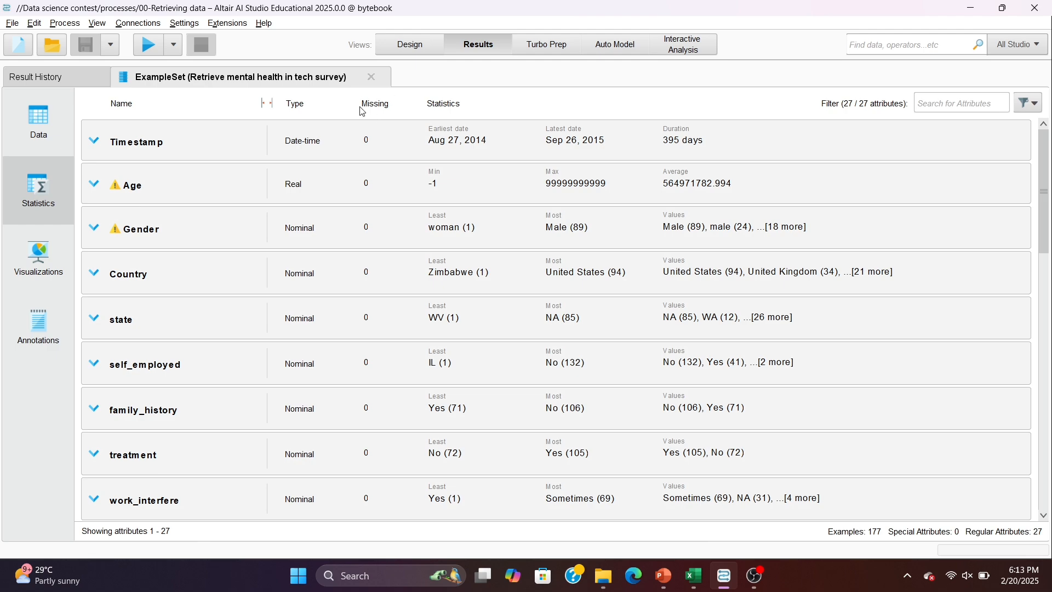
{"action": "scroll", "coordinate": [397, 174], "scroll_direction": "down", "scroll_amount": 10}
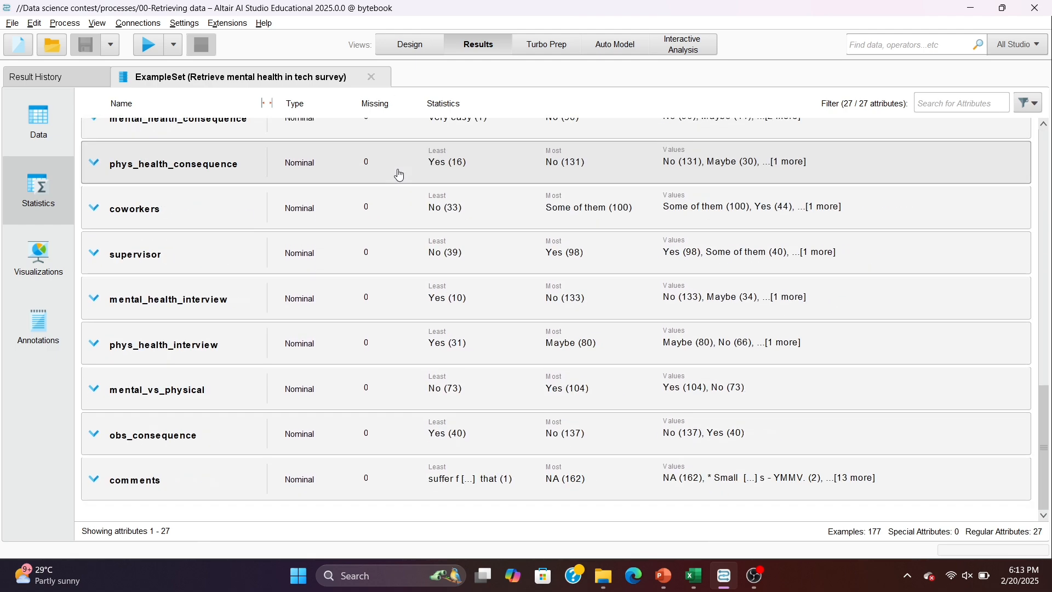
{"action": "scroll", "coordinate": [398, 175], "scroll_direction": "up", "scroll_amount": 10}
{"action": "scroll", "coordinate": [399, 175], "scroll_direction": "down", "scroll_amount": 10}
{"action": "scroll", "coordinate": [399, 175], "scroll_direction": "up", "scroll_amount": 10}
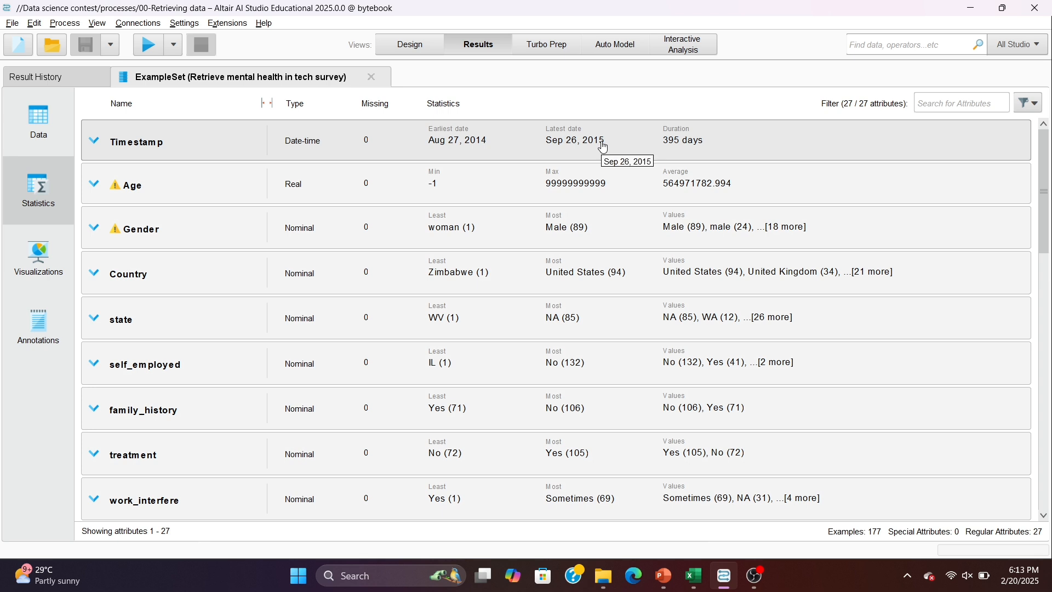
- Expand the statistics of Timestamp, Age, Gender and Country, and open the full visualization of Gender
{"action": "left_click", "coordinate": [212, 150]}
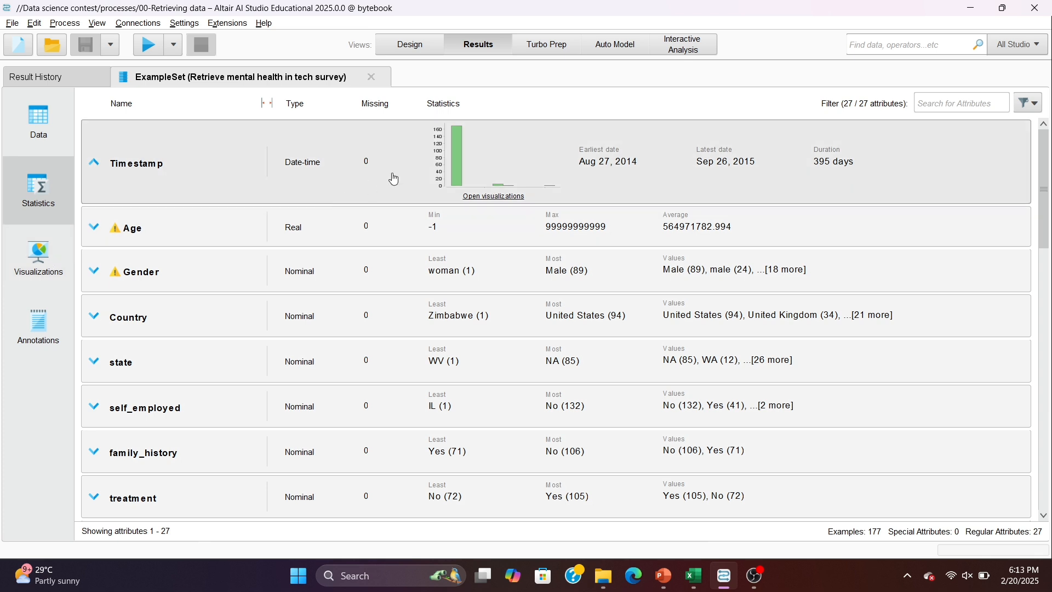
{"action": "left_click", "coordinate": [433, 237]}
{"action": "left_click", "coordinate": [367, 316]}
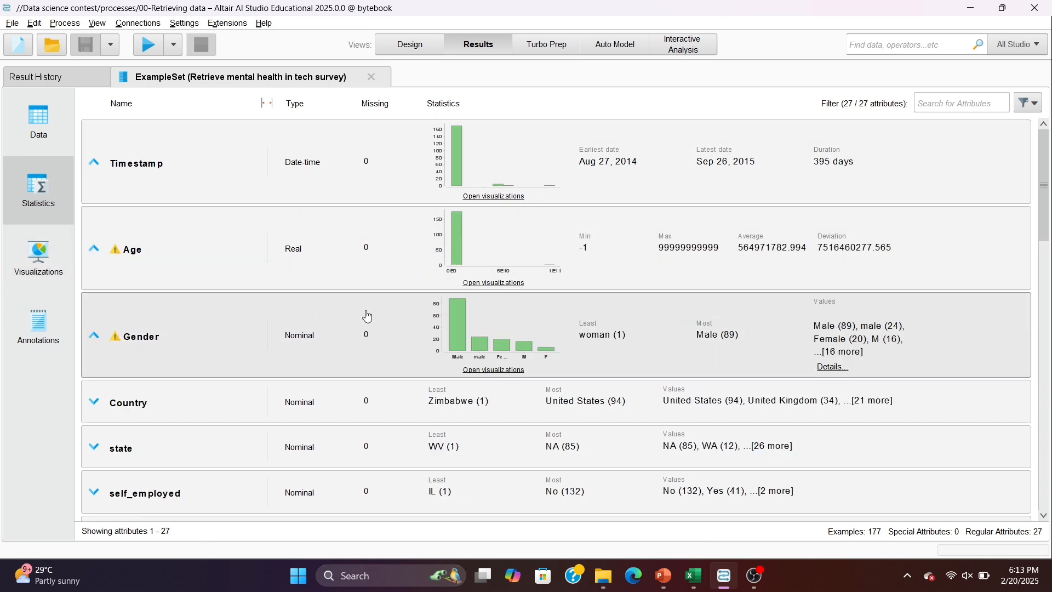
{"action": "left_click", "coordinate": [424, 418]}
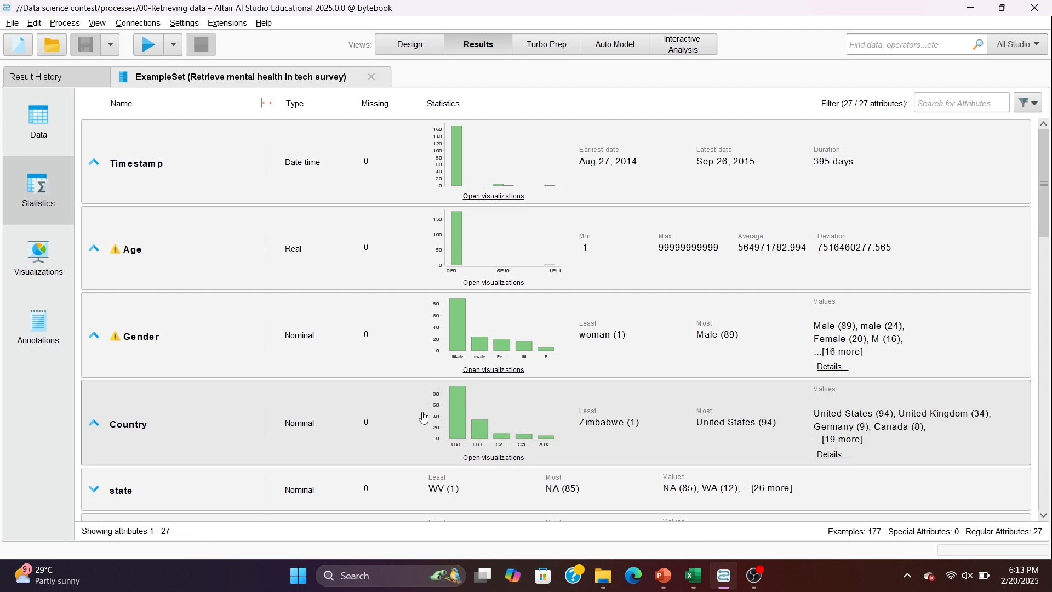
{"action": "left_click", "coordinate": [482, 371]}
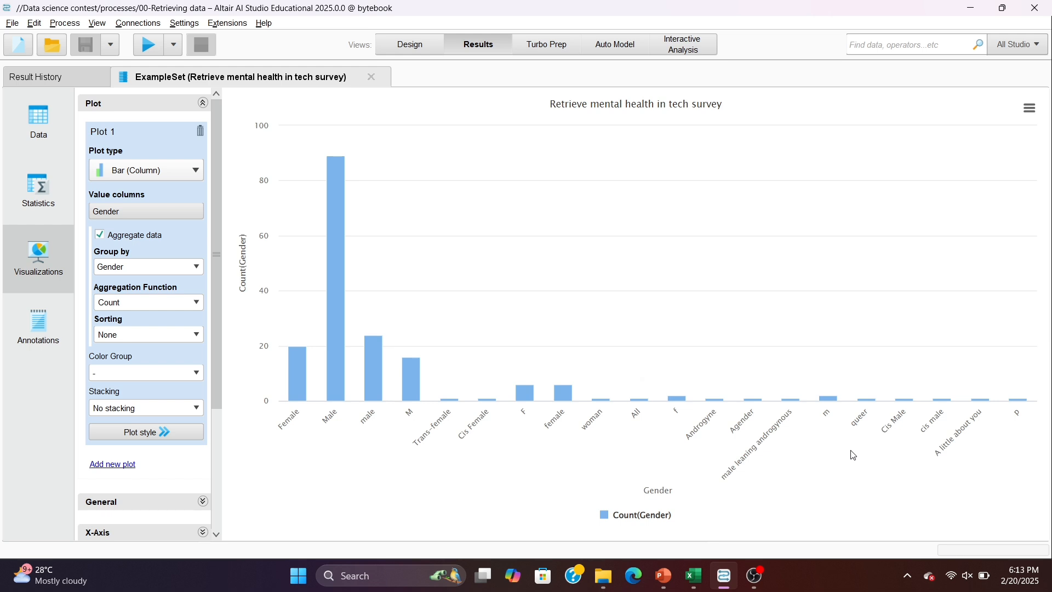
- Return to the design view and open the 01-tranformed_data process from the repository
{"action": "left_click", "coordinate": [420, 51]}
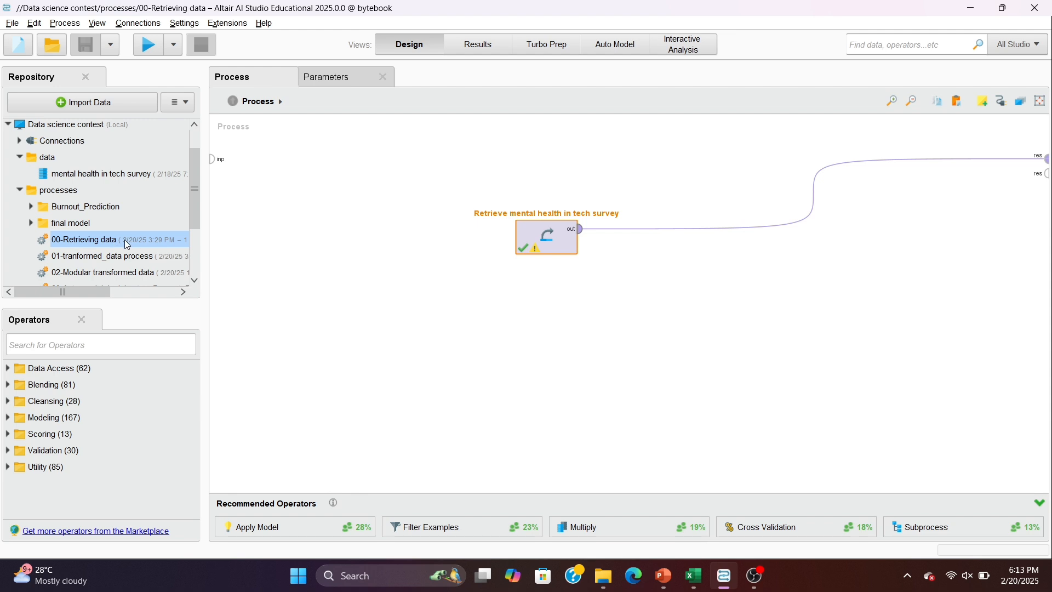
{"action": "left_click", "coordinate": [95, 257]}
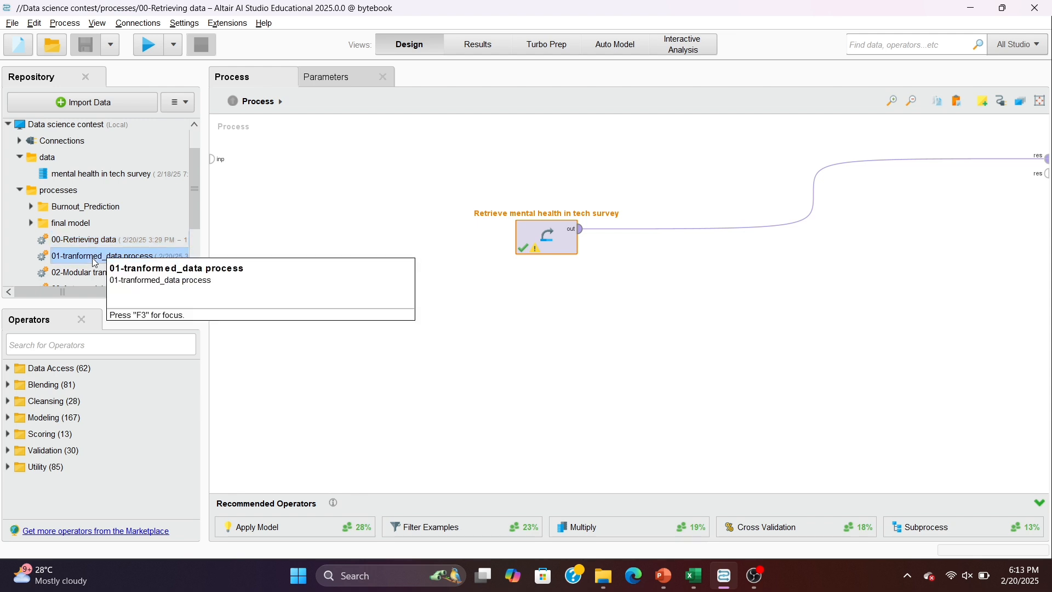
{"action": "double_click", "coordinate": [95, 257]}
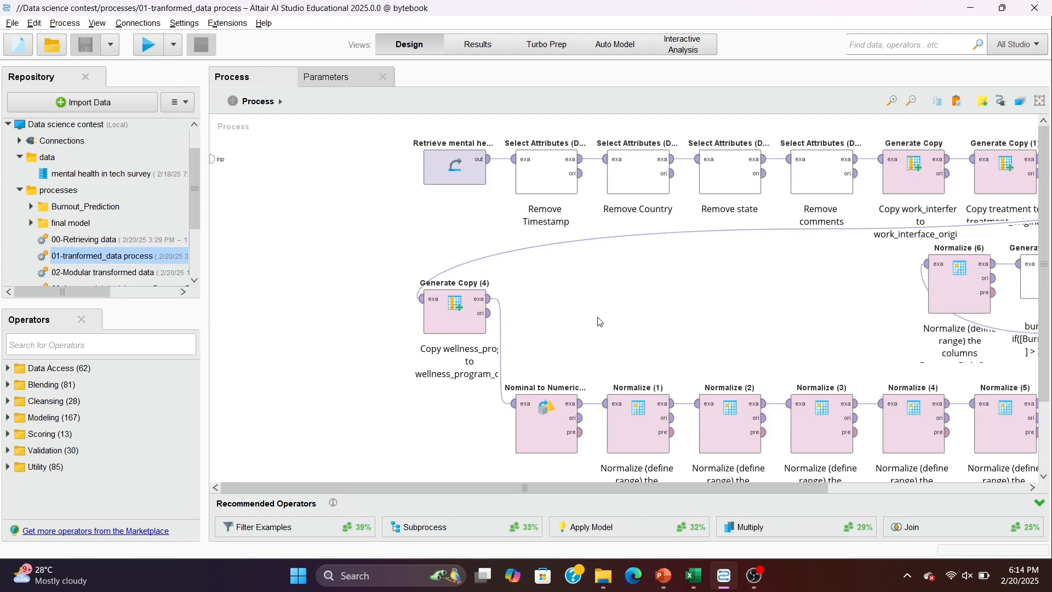
- Examine the Select Attributes operators that remove the comments, state, Country and Timestamp columns
{"action": "scroll", "coordinate": [531, 298], "scroll_direction": "right", "scroll_amount": 5}
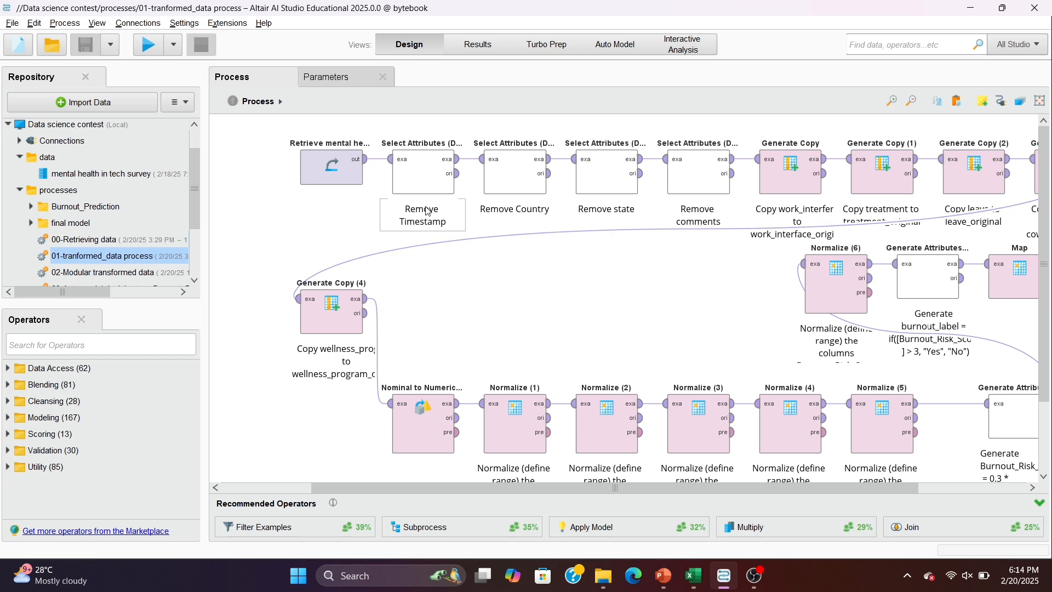
{"action": "scroll", "coordinate": [538, 308], "scroll_direction": "right", "scroll_amount": 1}
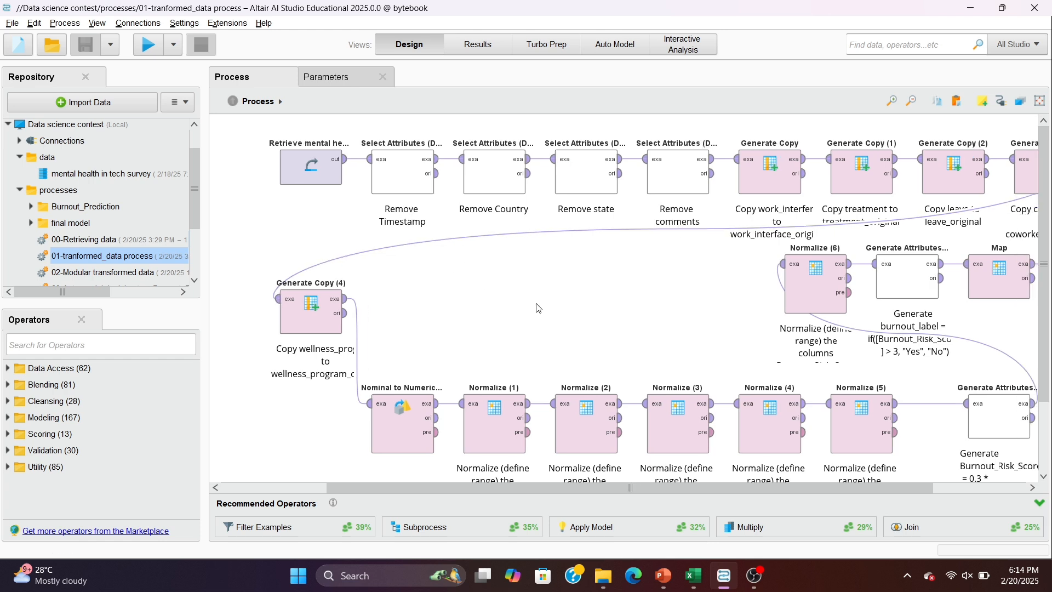
{"action": "scroll", "coordinate": [572, 320], "scroll_direction": "right", "scroll_amount": 4}
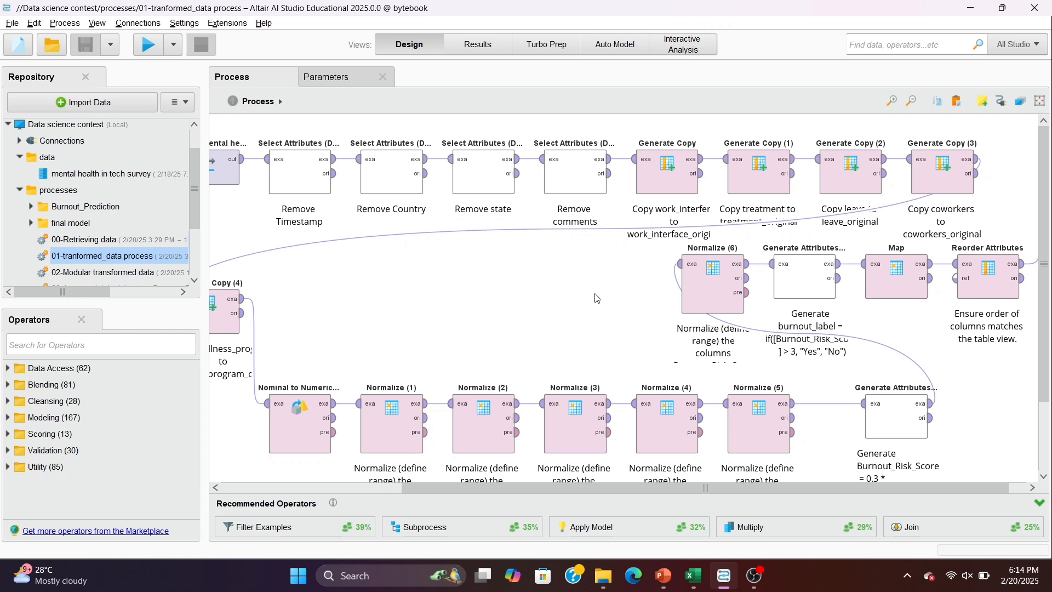
{"action": "left_click", "coordinate": [575, 175]}
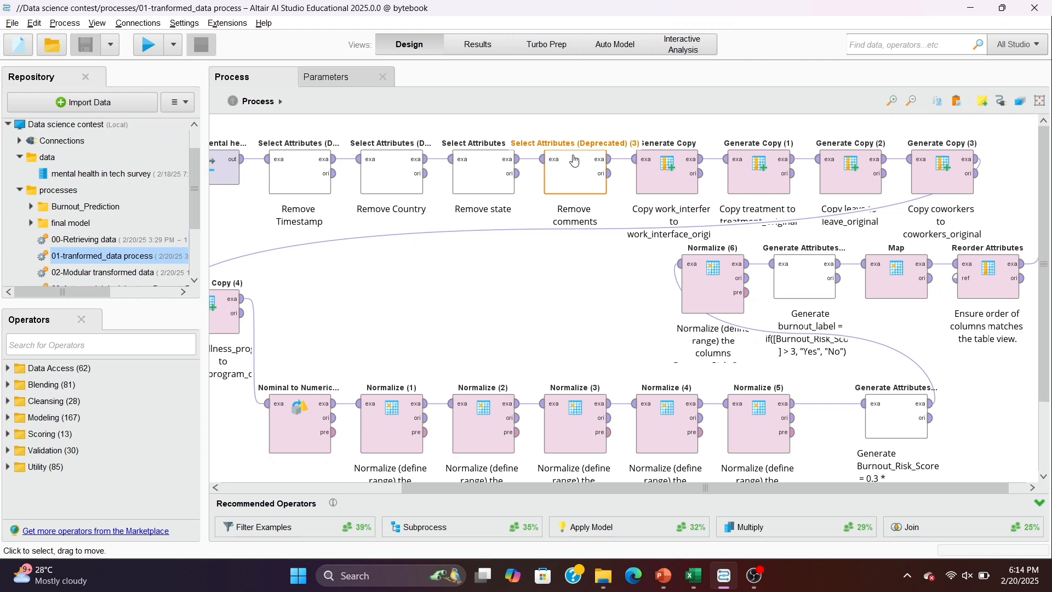
{"action": "left_click", "coordinate": [501, 163]}
{"action": "left_click", "coordinate": [394, 170]}
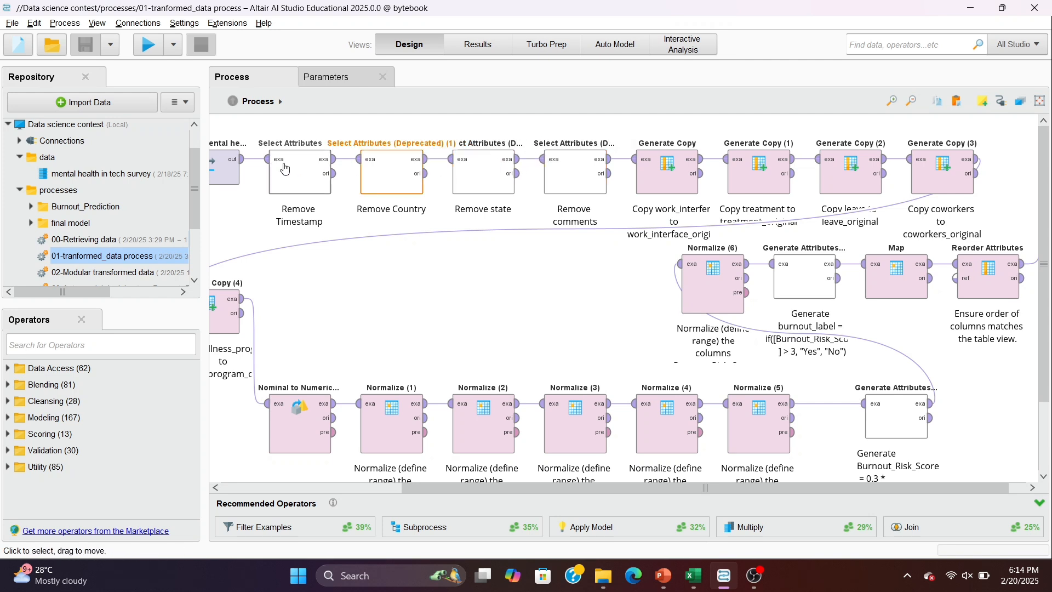
{"action": "left_click", "coordinate": [285, 168]}
- Examine the Burnout_Risk_Score formula note, the first two Generate Copy operators and the Nominal to Numerical operator
{"action": "scroll", "coordinate": [483, 279], "scroll_direction": "right", "scroll_amount": 1}
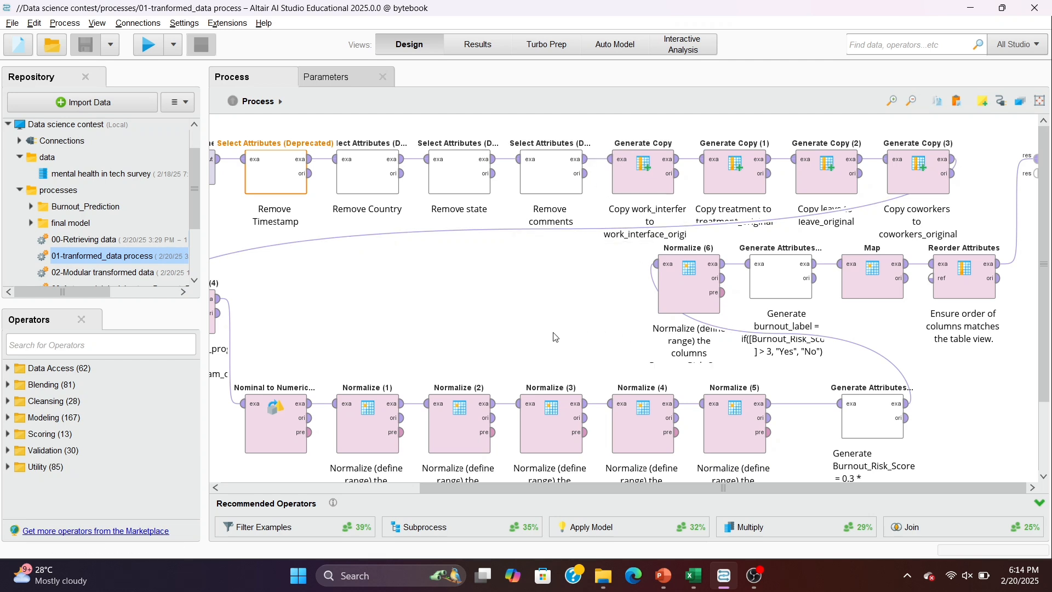
{"action": "scroll", "coordinate": [555, 336], "scroll_direction": "down", "scroll_amount": 2}
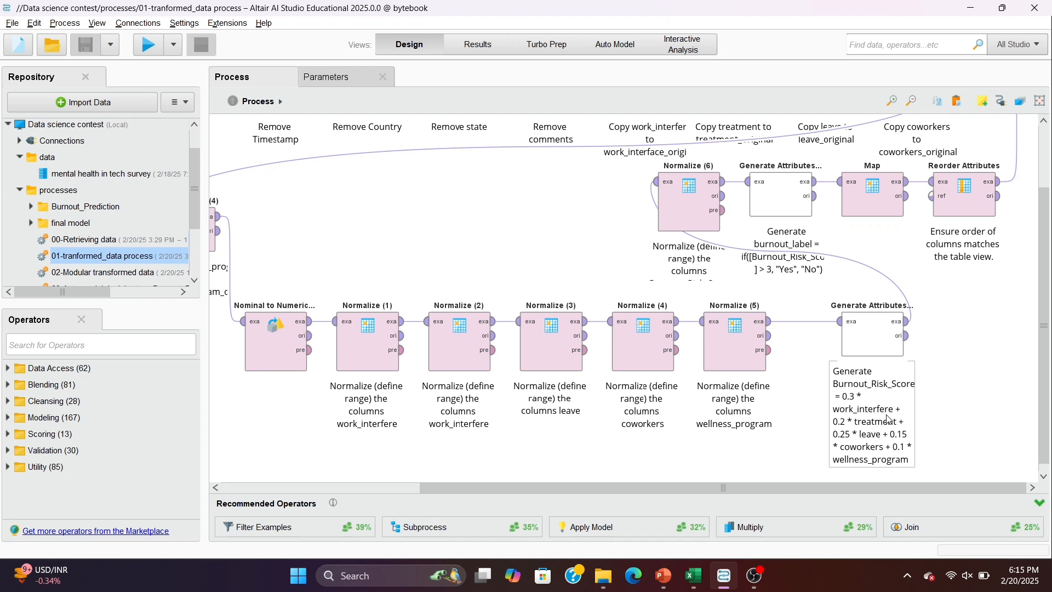
{"action": "scroll", "coordinate": [889, 419], "scroll_direction": "up", "scroll_amount": 3}
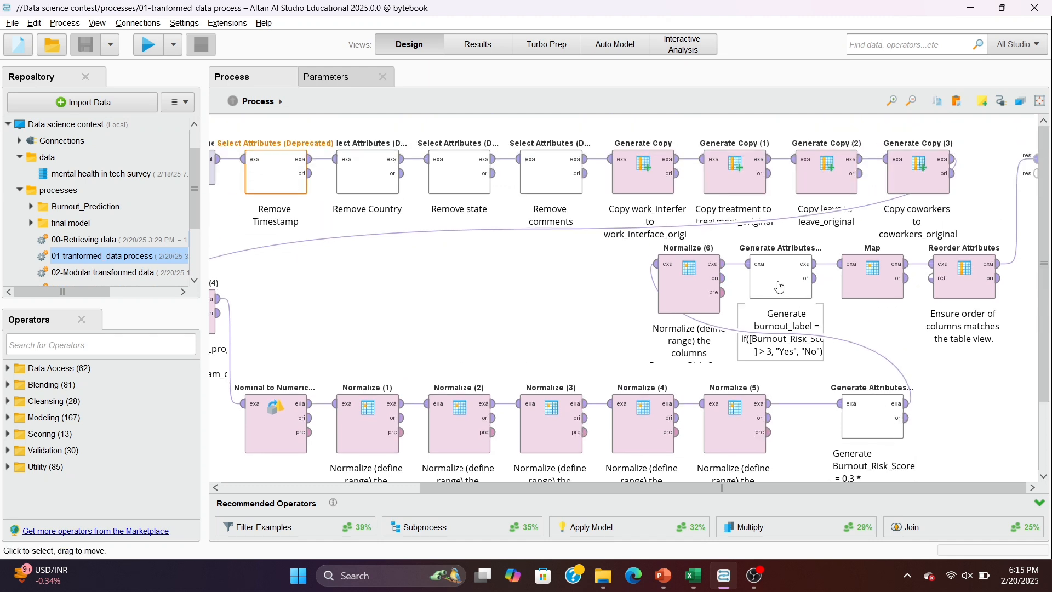
{"action": "left_click", "coordinate": [630, 187]}
{"action": "left_click", "coordinate": [734, 178]}
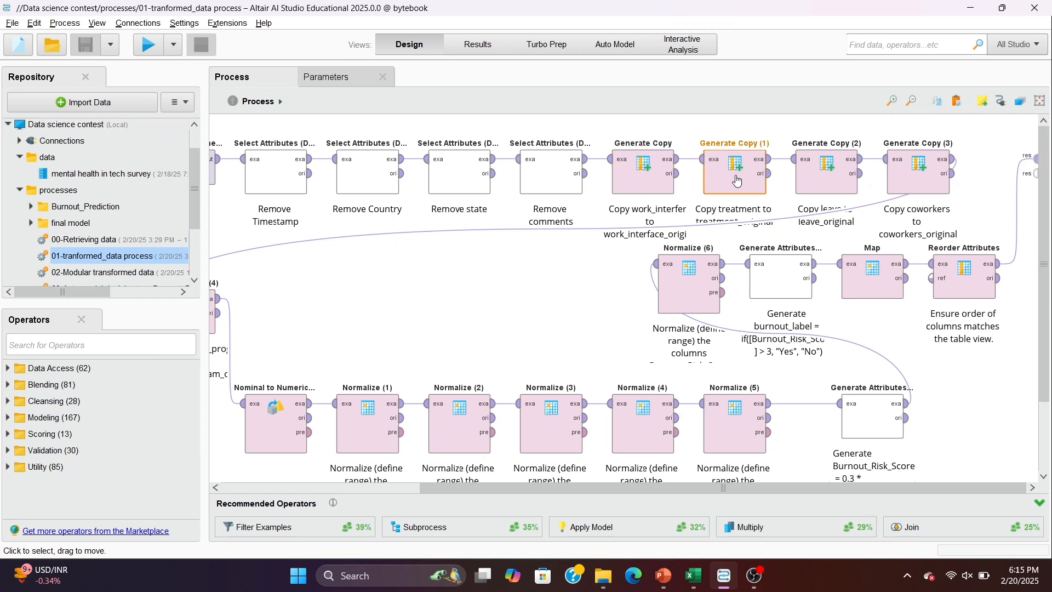
{"action": "left_click", "coordinate": [280, 422]}
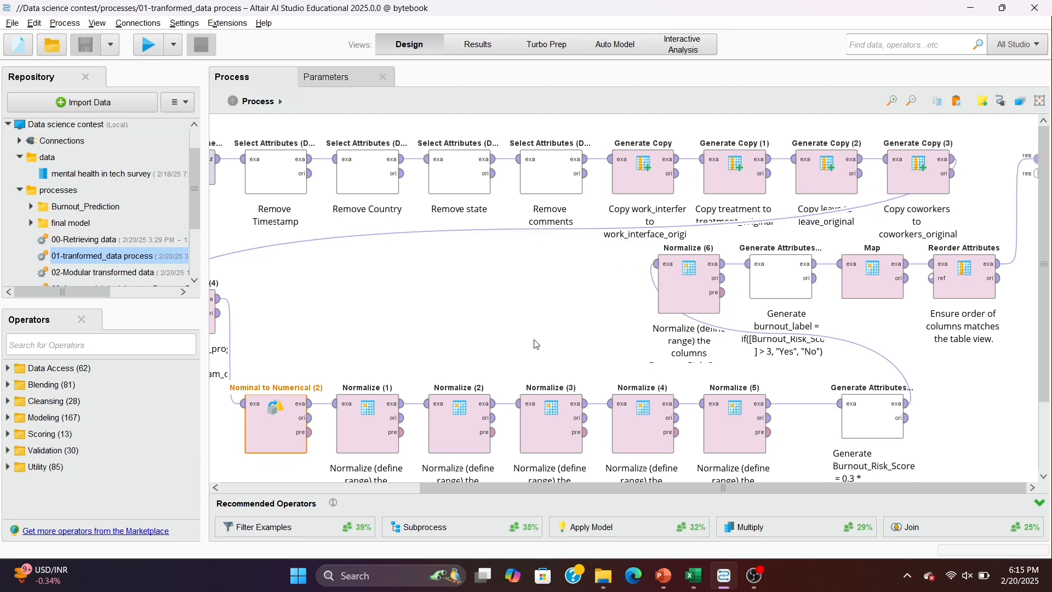
- Inspect the parameters of the Normalize (1) operator, including its method and range, and return to the process canvas
{"action": "scroll", "coordinate": [536, 344], "scroll_direction": "left", "scroll_amount": 3}
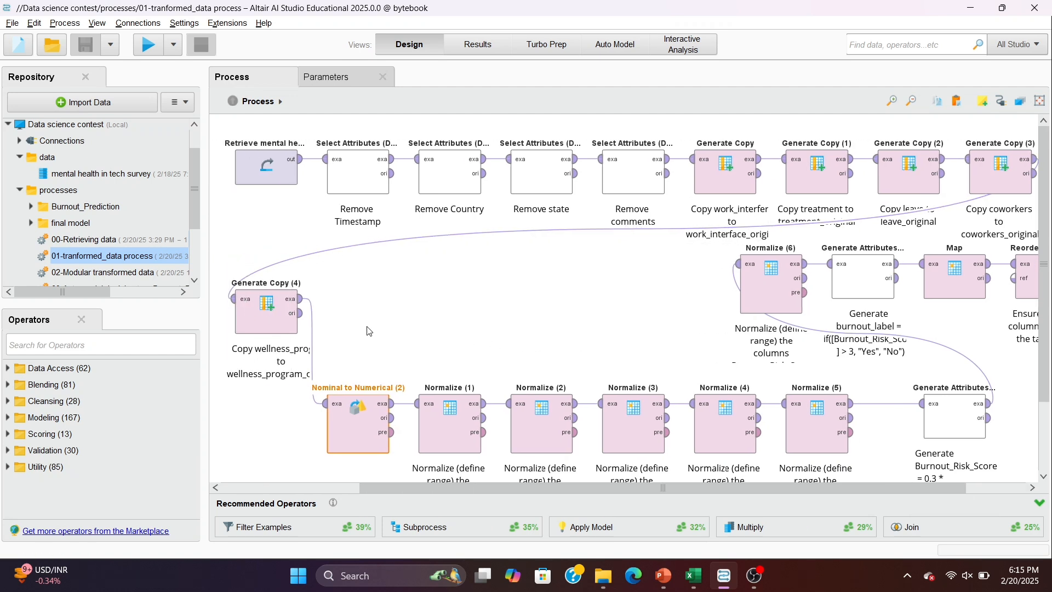
{"action": "left_click", "coordinate": [428, 412]}
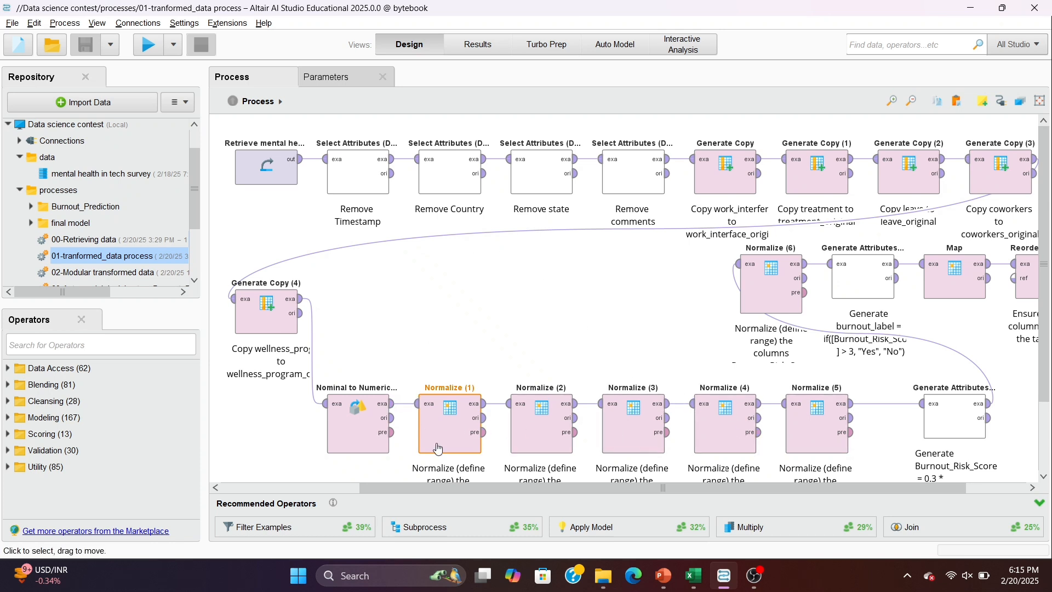
{"action": "left_click", "coordinate": [357, 78]}
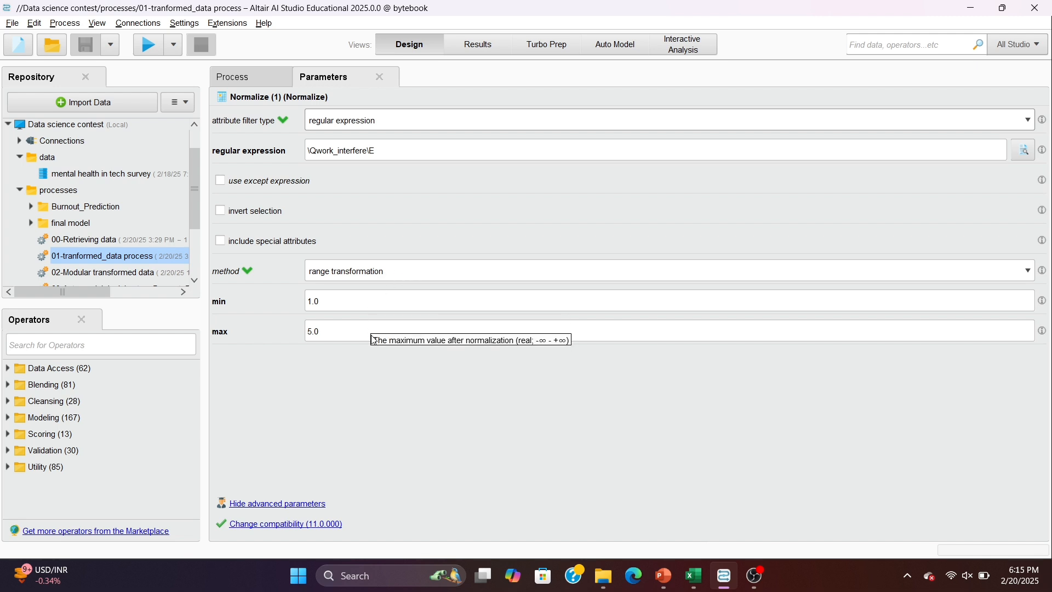
{"action": "left_click", "coordinate": [244, 79]}
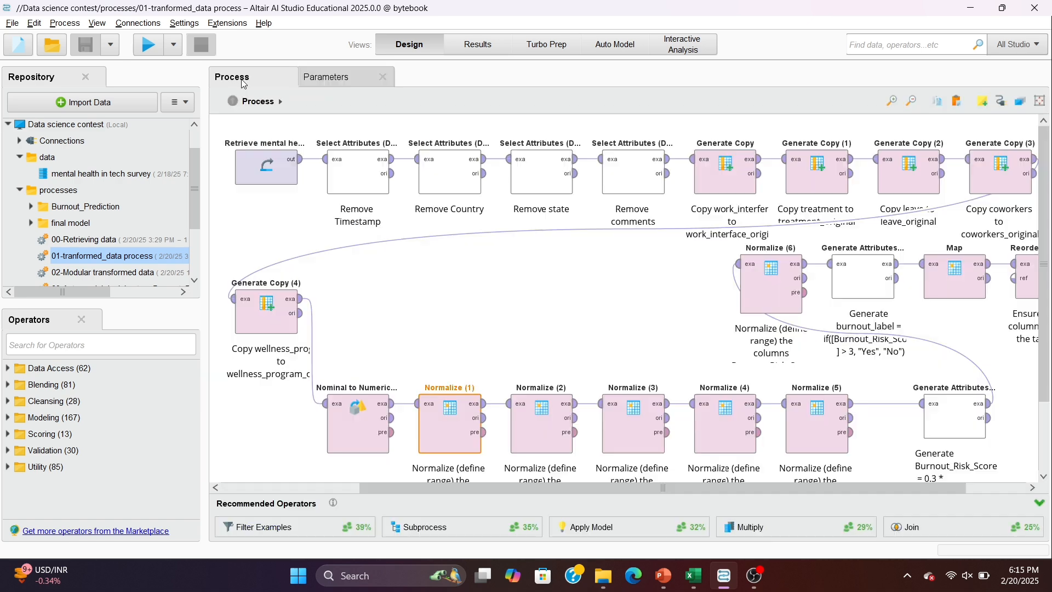
- Examine the Normalize (6) operator and the Generate Attributes operator that creates burnout_label
{"action": "scroll", "coordinate": [577, 292], "scroll_direction": "down", "scroll_amount": 2}
{"action": "scroll", "coordinate": [577, 292], "scroll_direction": "right", "scroll_amount": 3}
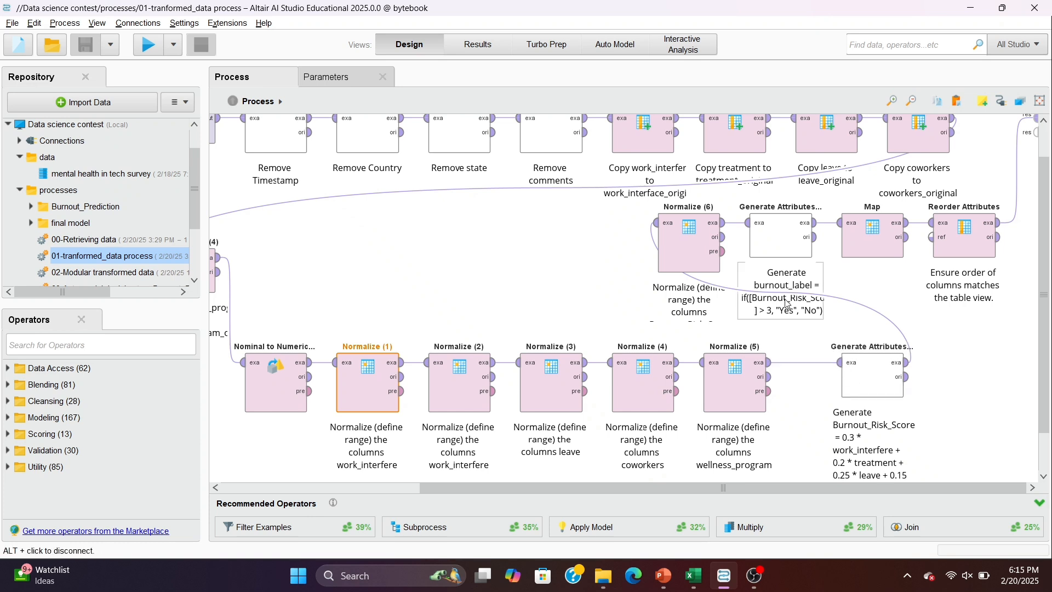
{"action": "left_click", "coordinate": [700, 259]}
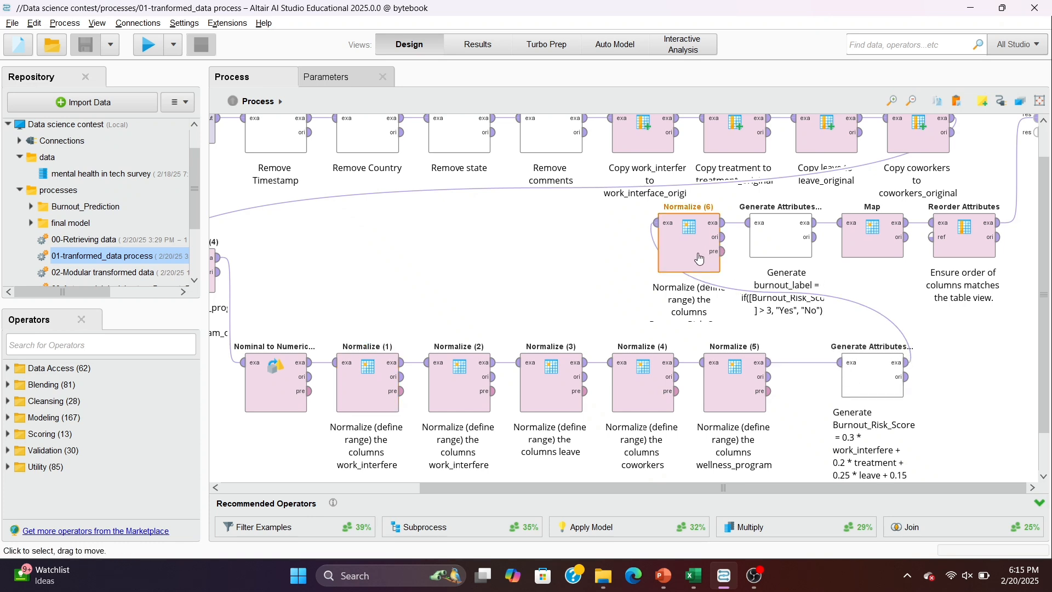
{"action": "left_click", "coordinate": [775, 252]}
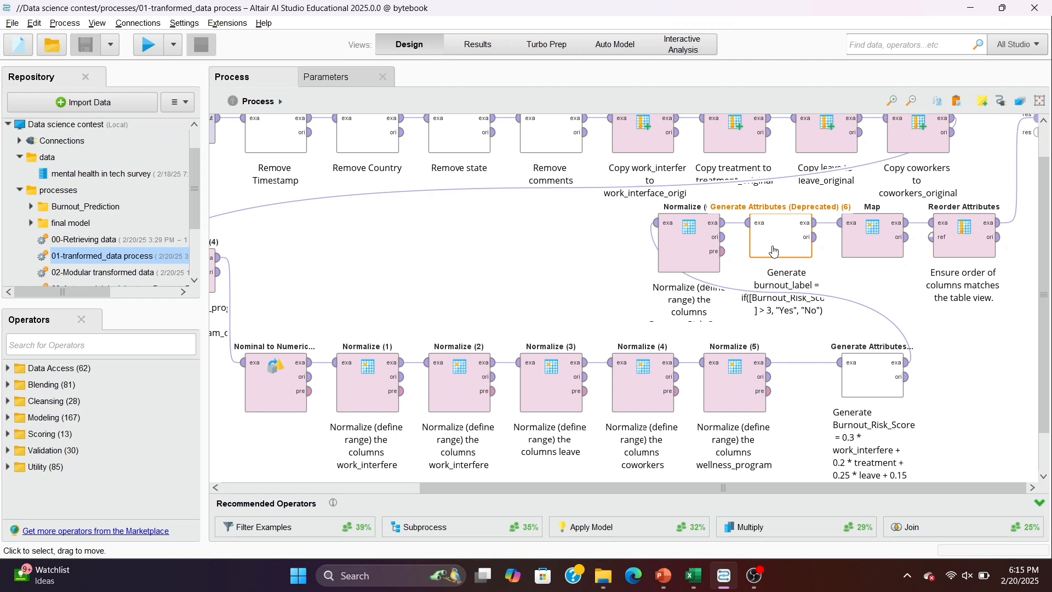
- Review the Burnout_Risk_Score and Normalize (6) operators, and inspect the function expression that generates burnout_label
{"action": "left_click", "coordinate": [868, 393]}
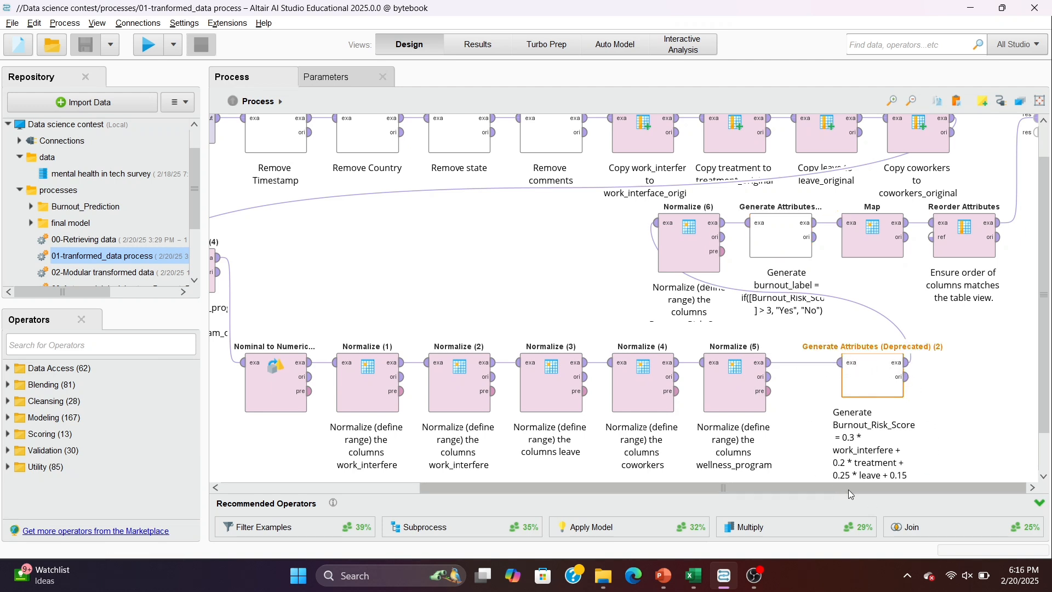
{"action": "left_click", "coordinate": [697, 263]}
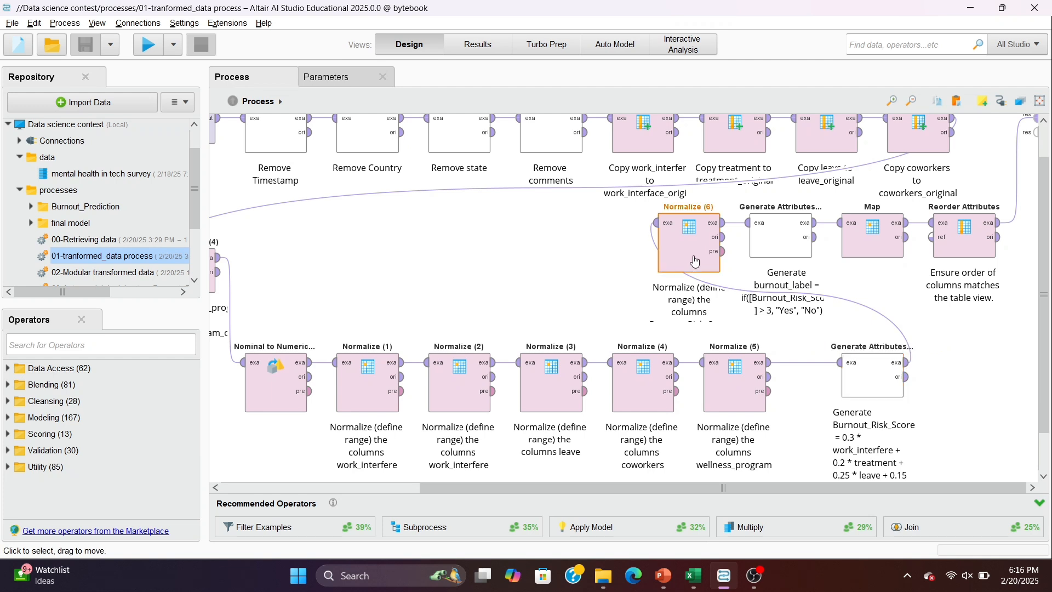
{"action": "left_click", "coordinate": [800, 233]}
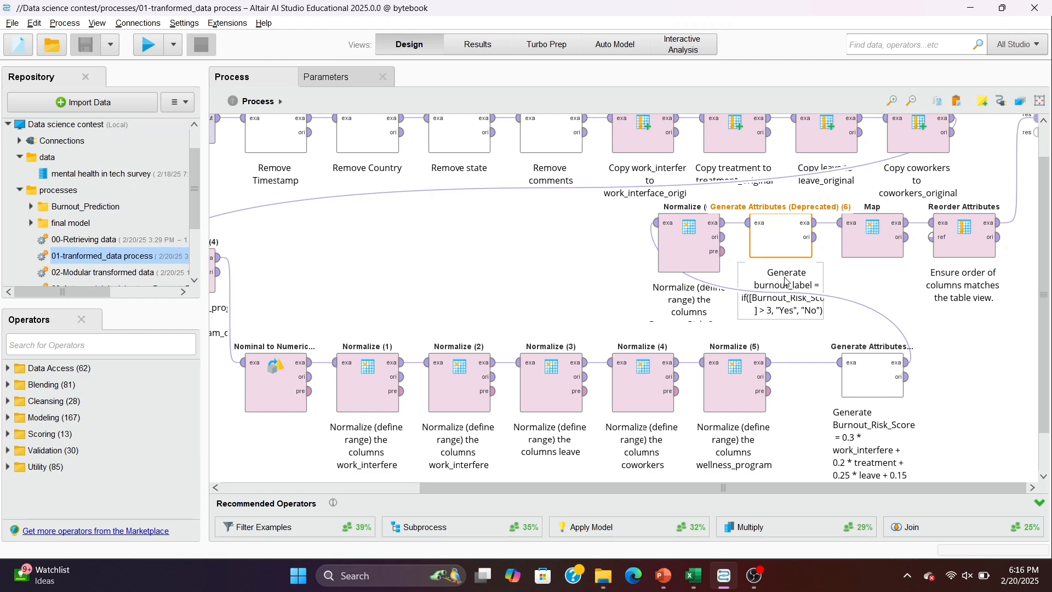
{"action": "double_click", "coordinate": [782, 245]}
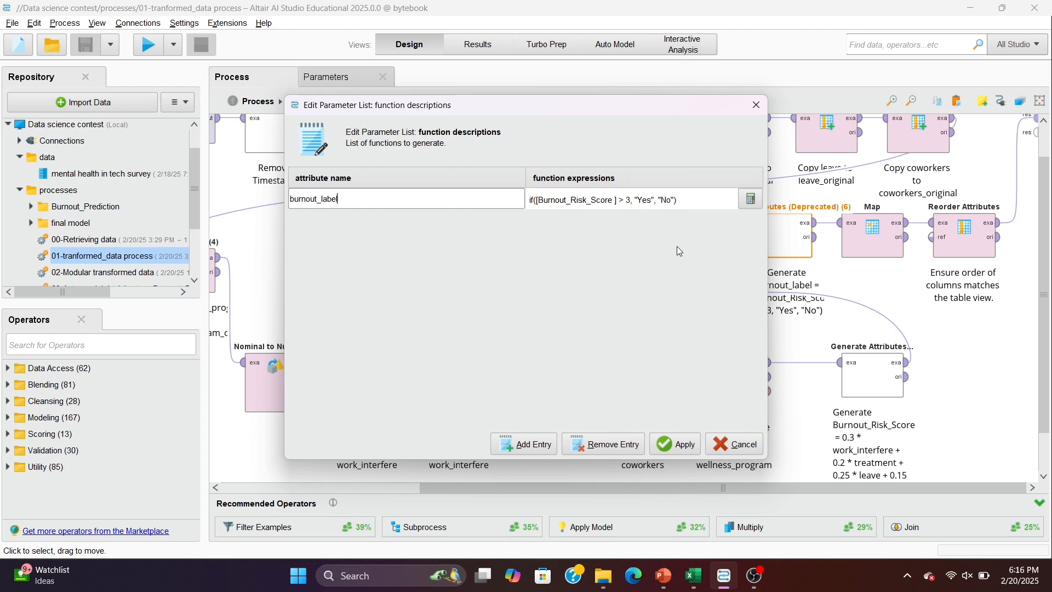
{"action": "left_click", "coordinate": [672, 442]}
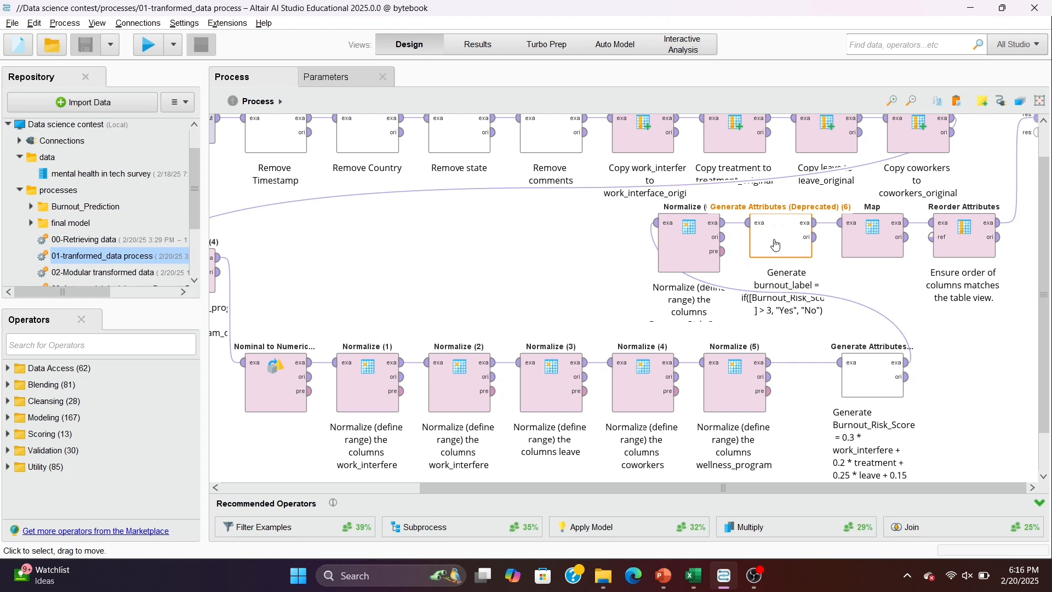
- Inspect the Map operator's Gender attribute setting and its list of value mappings, and return to the process canvas
{"action": "scroll", "coordinate": [776, 245], "scroll_direction": "up", "scroll_amount": 1}
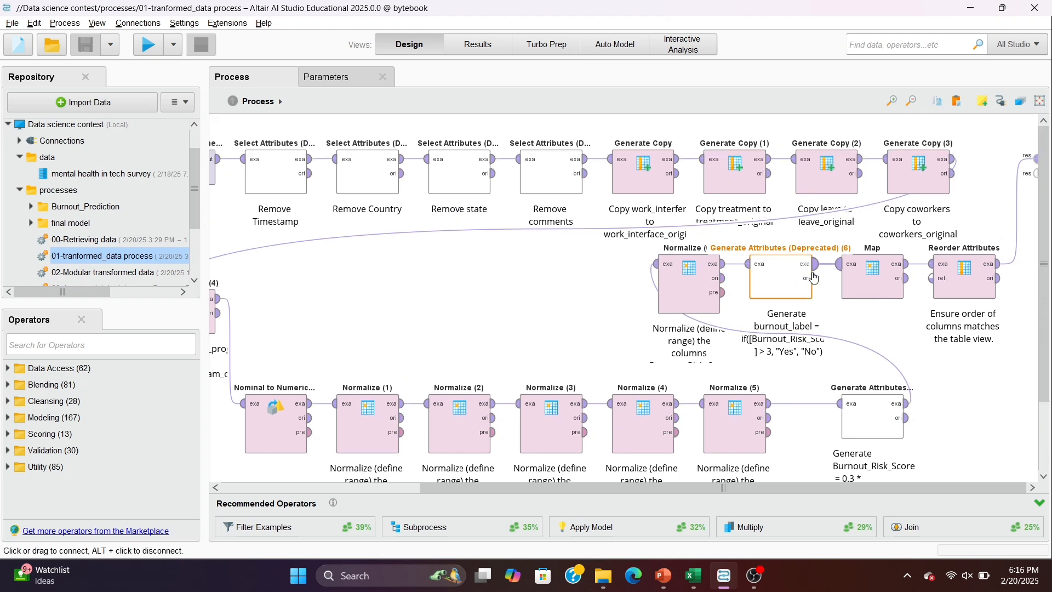
{"action": "left_click", "coordinate": [865, 280]}
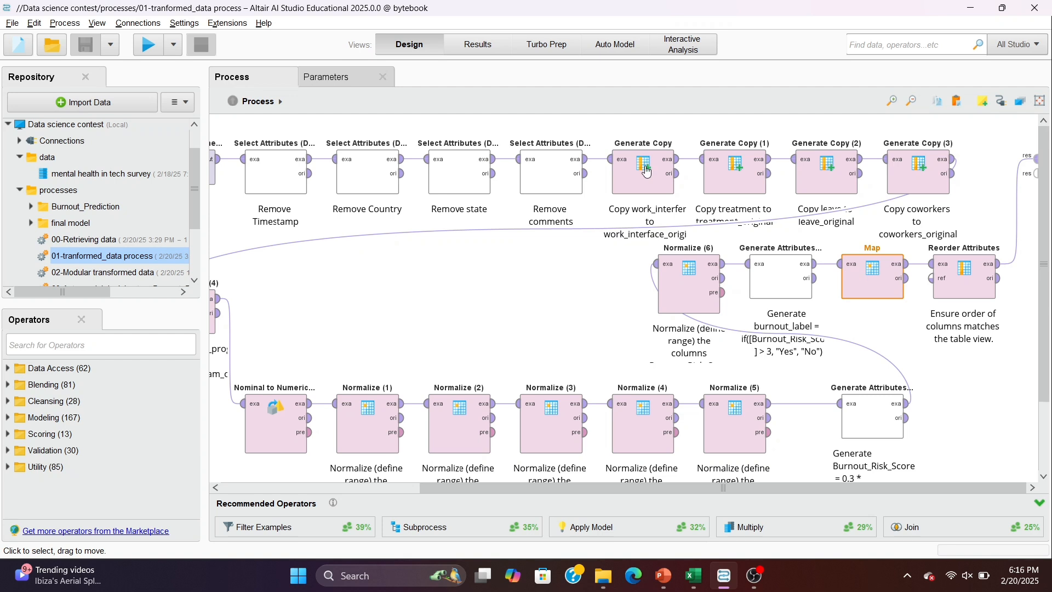
{"action": "left_click", "coordinate": [351, 81]}
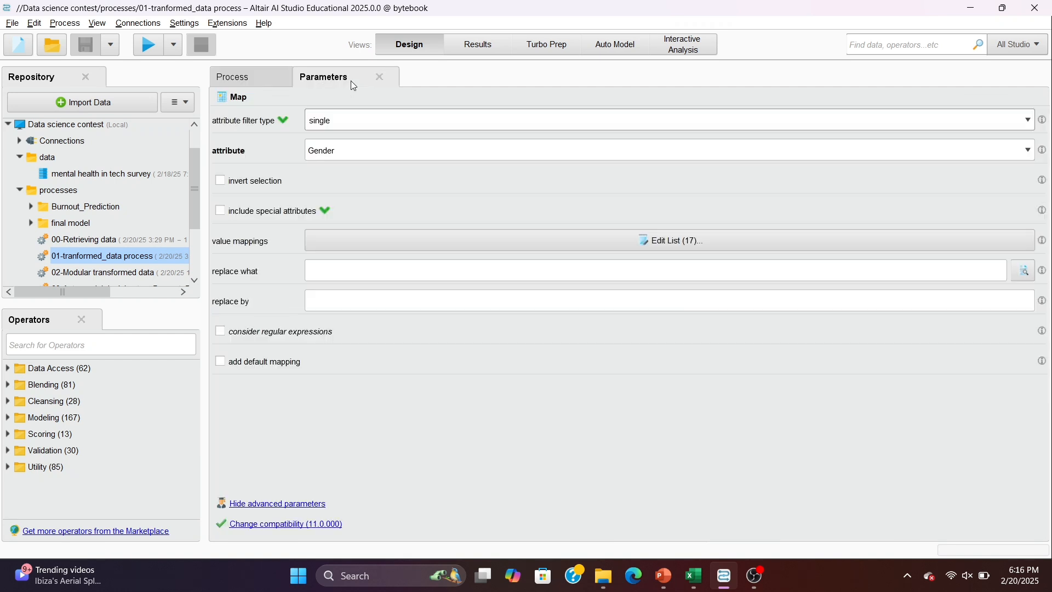
{"action": "left_click", "coordinate": [309, 155]}
{"action": "left_click", "coordinate": [282, 158]}
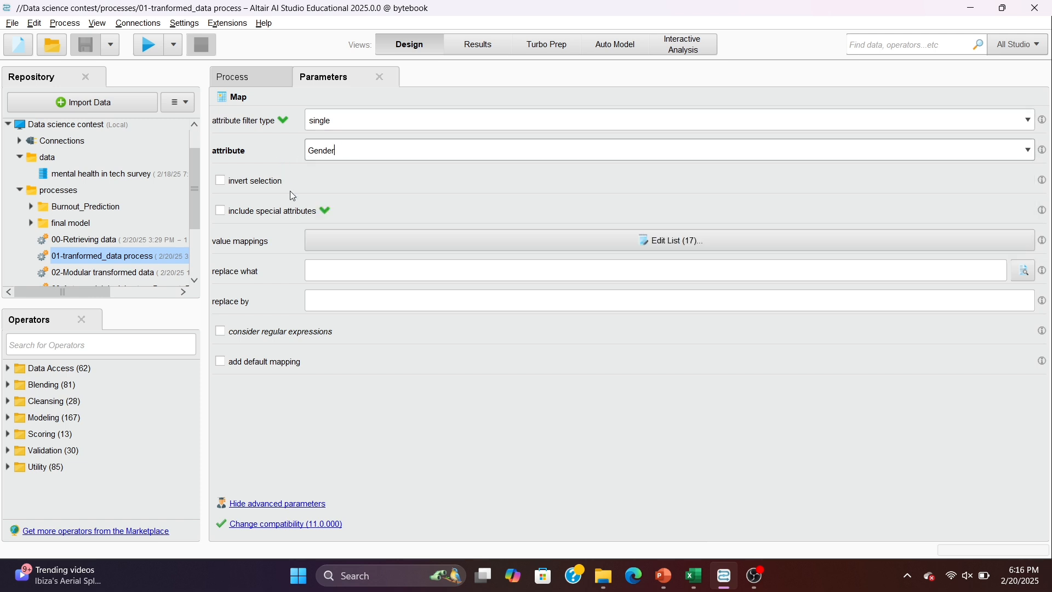
{"action": "left_click", "coordinate": [346, 243]}
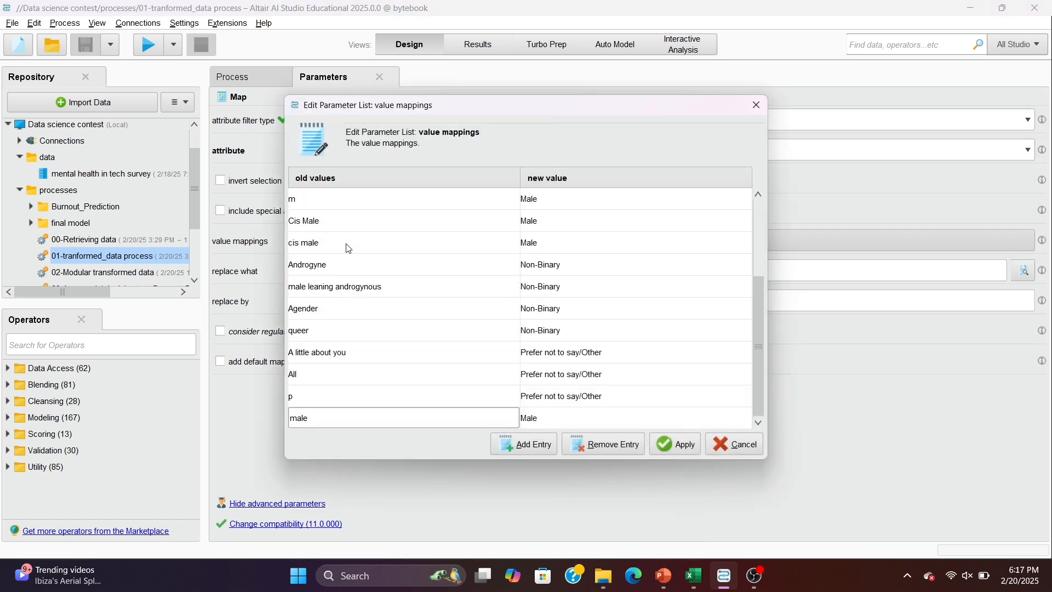
{"action": "scroll", "coordinate": [334, 228], "scroll_direction": "up", "scroll_amount": 2}
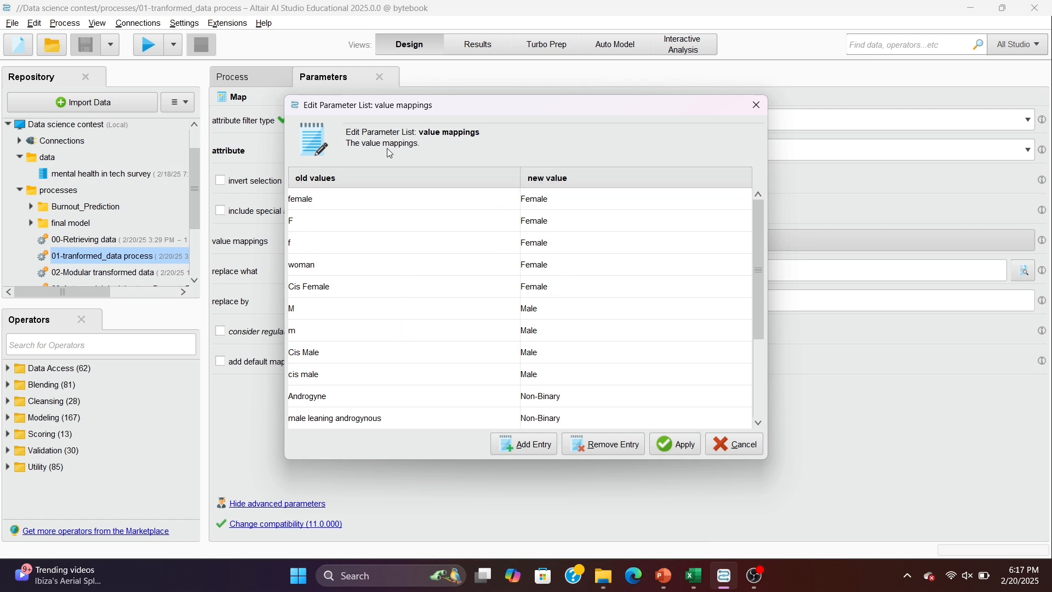
{"action": "left_click", "coordinate": [680, 454]}
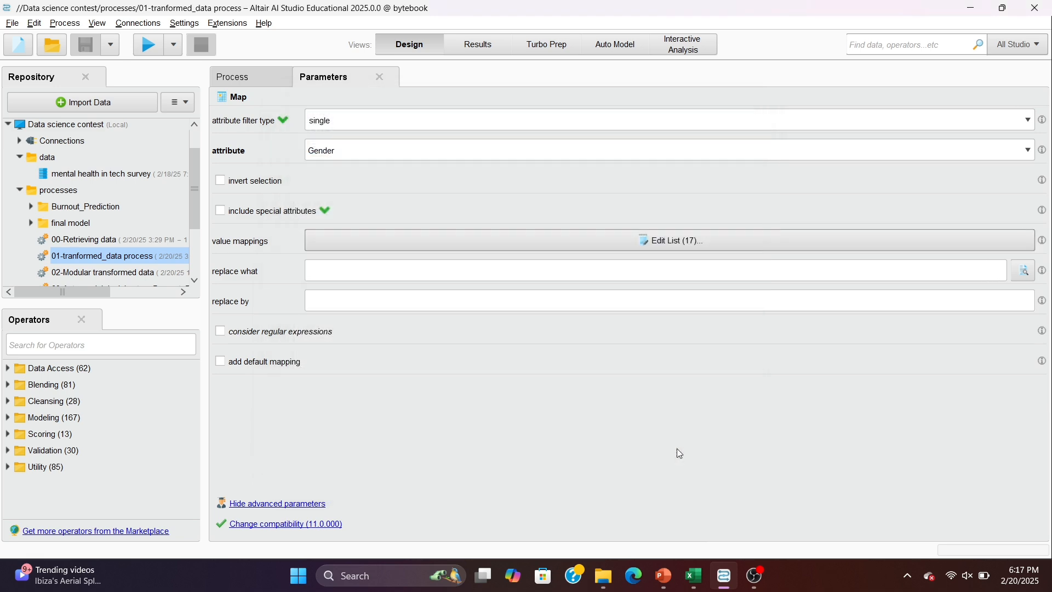
{"action": "left_click", "coordinate": [274, 74]}
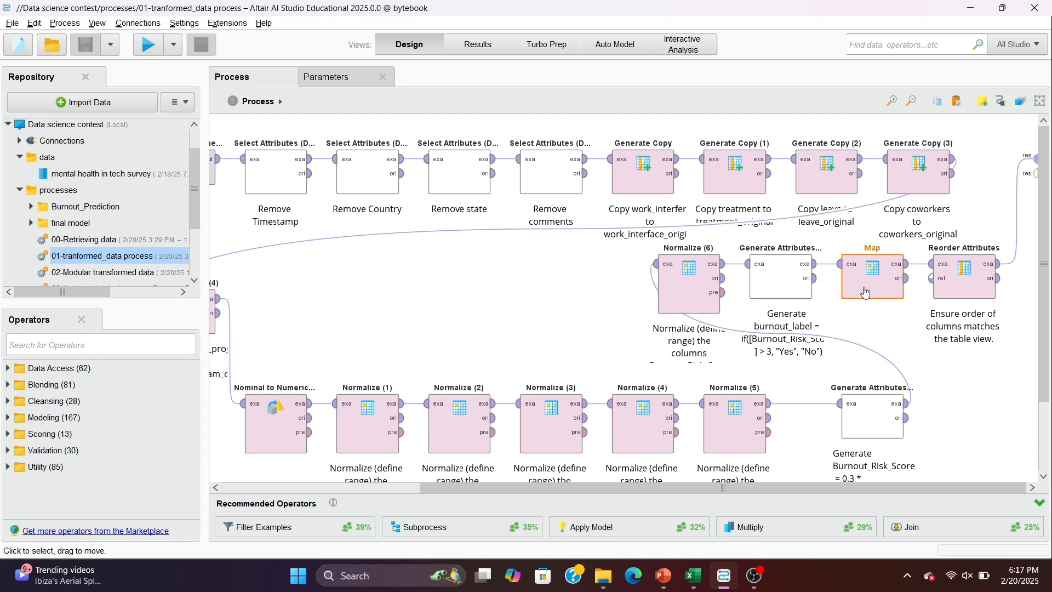
- Run the process ending in Reorder Attributes and look over the resulting table, widening the Burnout_Risk_Score column to show its full name
{"action": "left_click", "coordinate": [955, 288]}
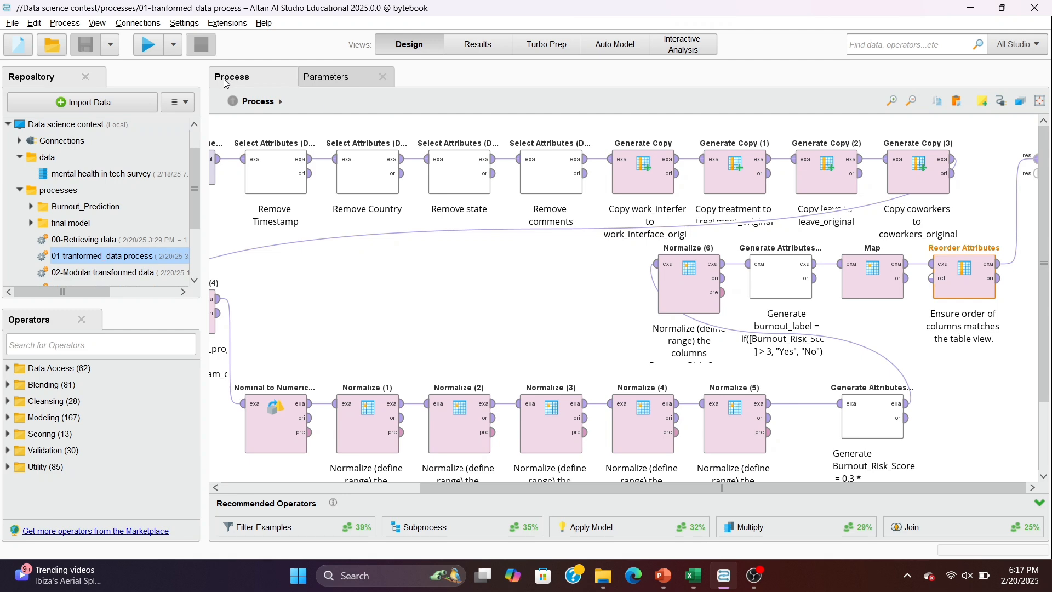
{"action": "left_click", "coordinate": [147, 46]}
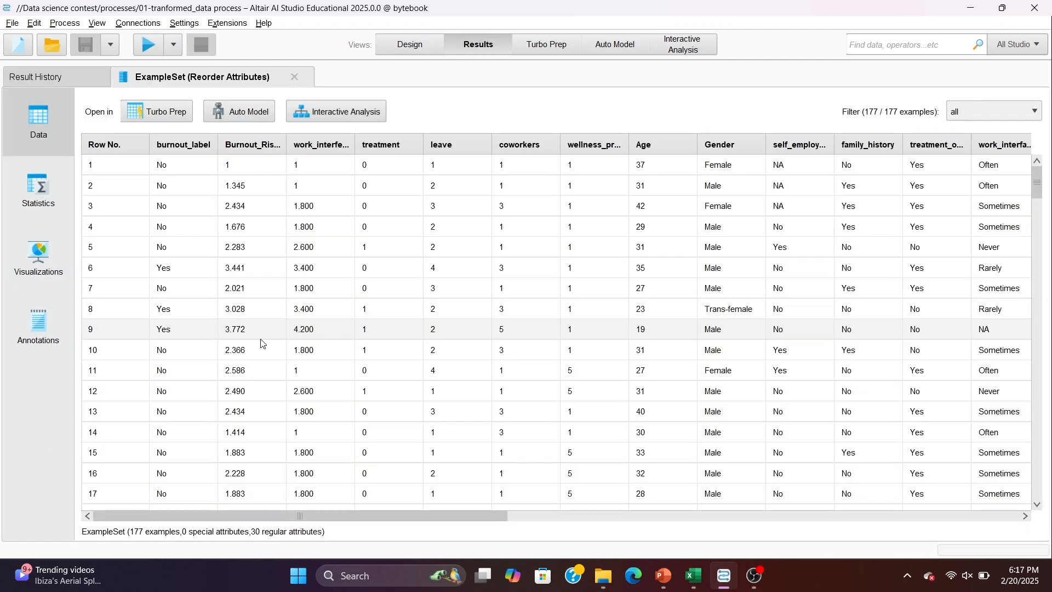
{"action": "scroll", "coordinate": [262, 343], "scroll_direction": "right", "scroll_amount": 2}
{"action": "scroll", "coordinate": [262, 344], "scroll_direction": "left", "scroll_amount": 2}
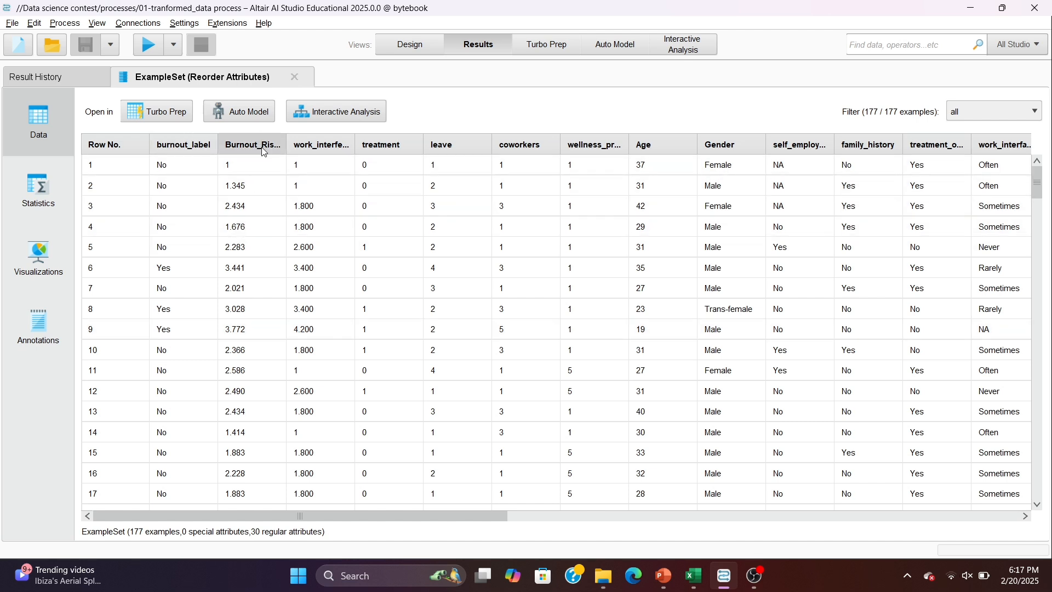
{"action": "left_click_drag", "start_coordinate": [286, 149], "coordinate": [320, 154]}
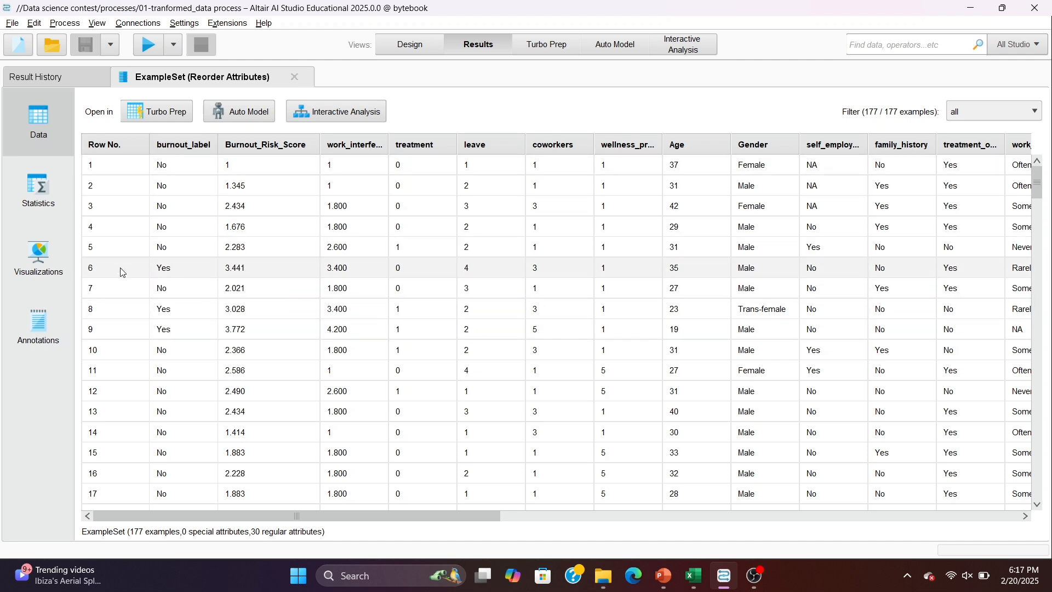
- Visualize the results as a histogram of Burnout_Risk_Score coloured by burnout_label
{"action": "left_click", "coordinate": [48, 257]}
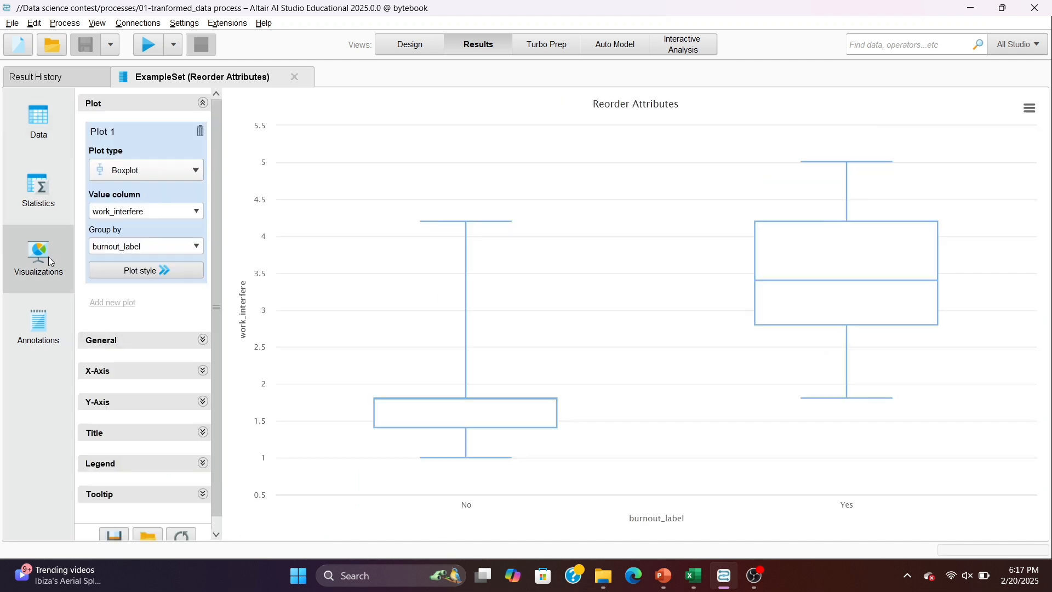
{"action": "left_click", "coordinate": [139, 175]}
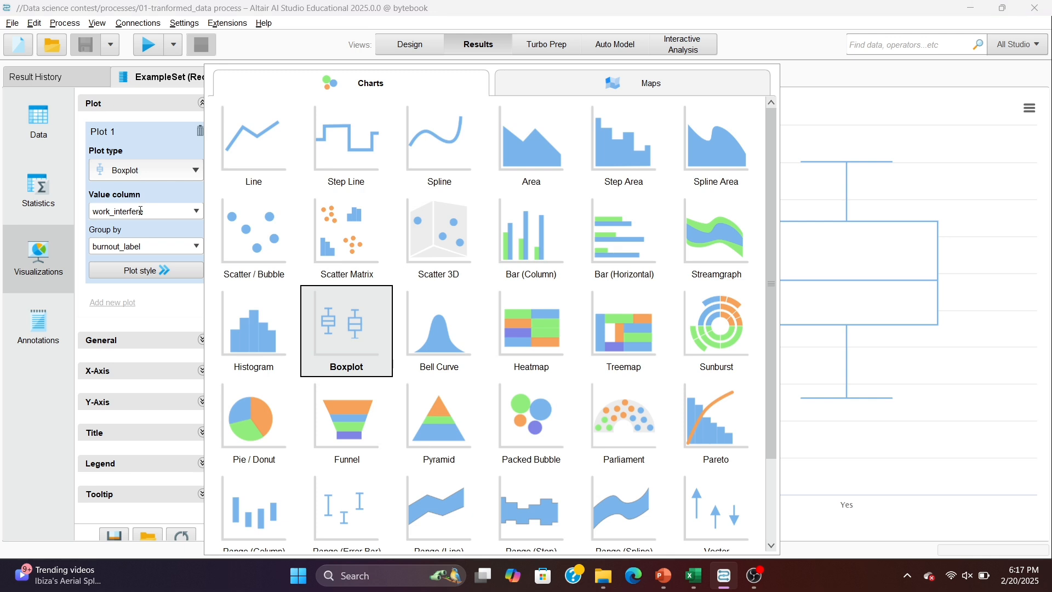
{"action": "left_click", "coordinate": [231, 321]}
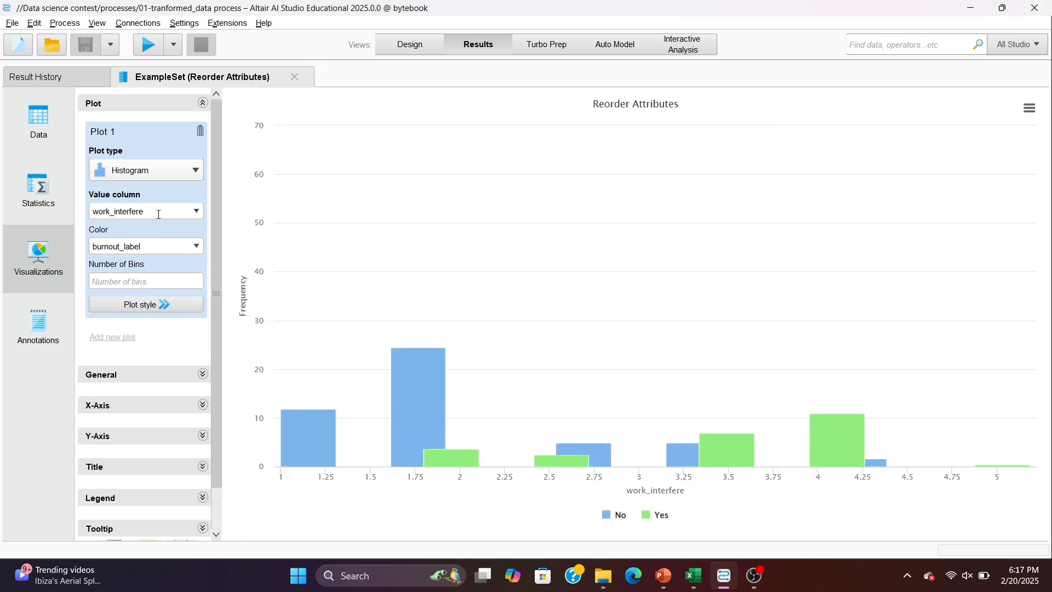
{"action": "left_click", "coordinate": [203, 217]}
{"action": "left_click", "coordinate": [169, 250]}
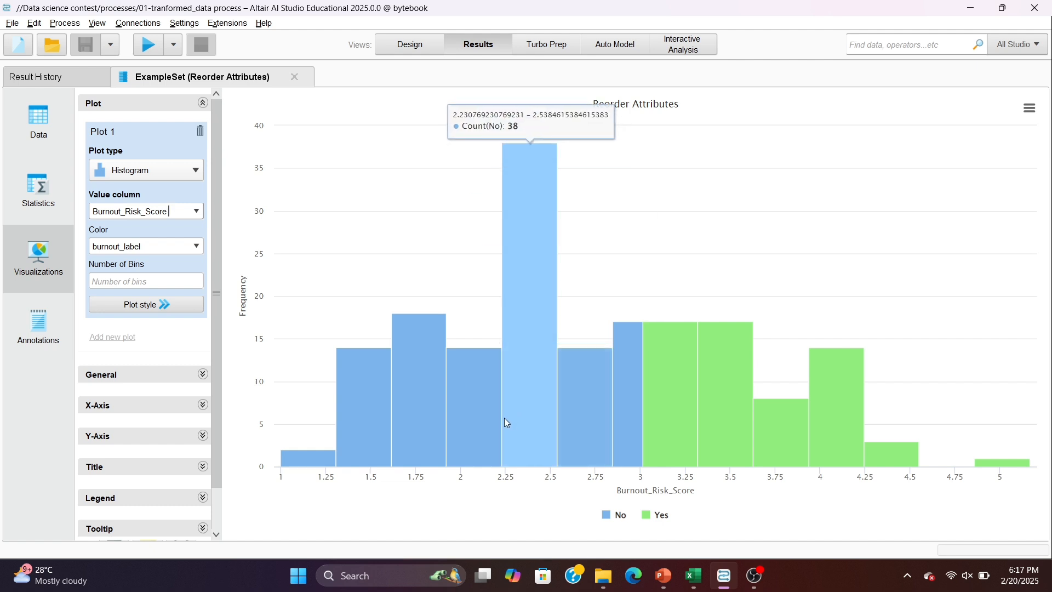
- Change the plot to a boxplot of work_interfere grouped by burnout_label and examine it
{"action": "left_click", "coordinate": [169, 174]}
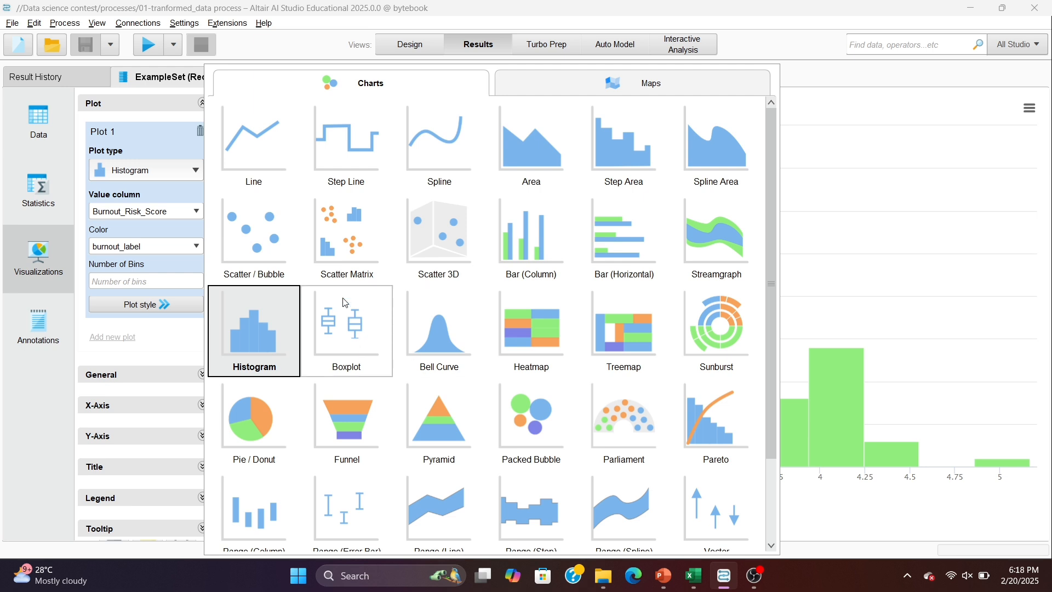
{"action": "left_click", "coordinate": [370, 314]}
{"action": "left_click", "coordinate": [197, 213]}
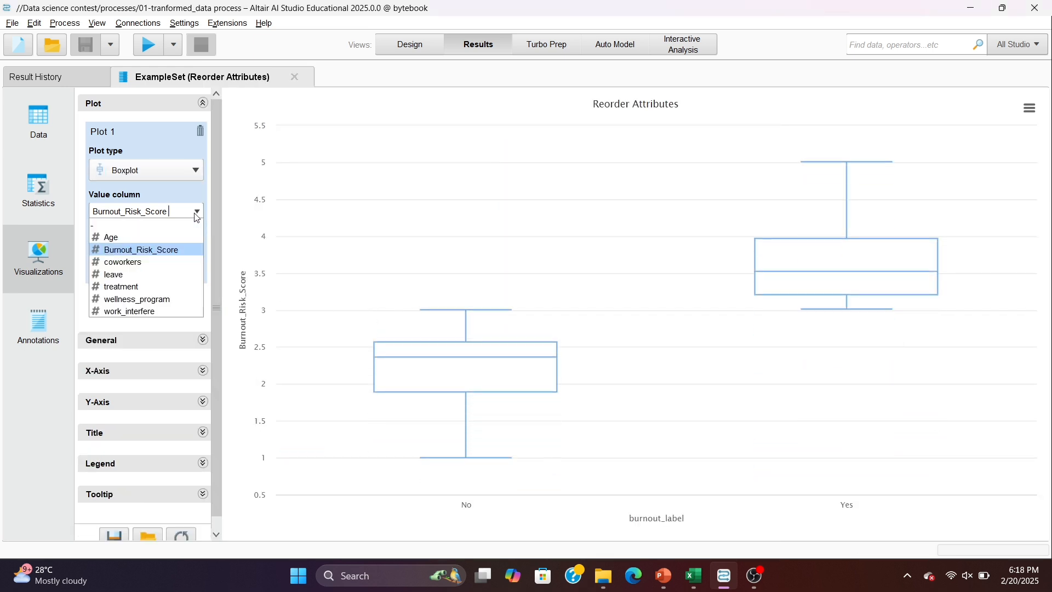
{"action": "left_click", "coordinate": [167, 310]}
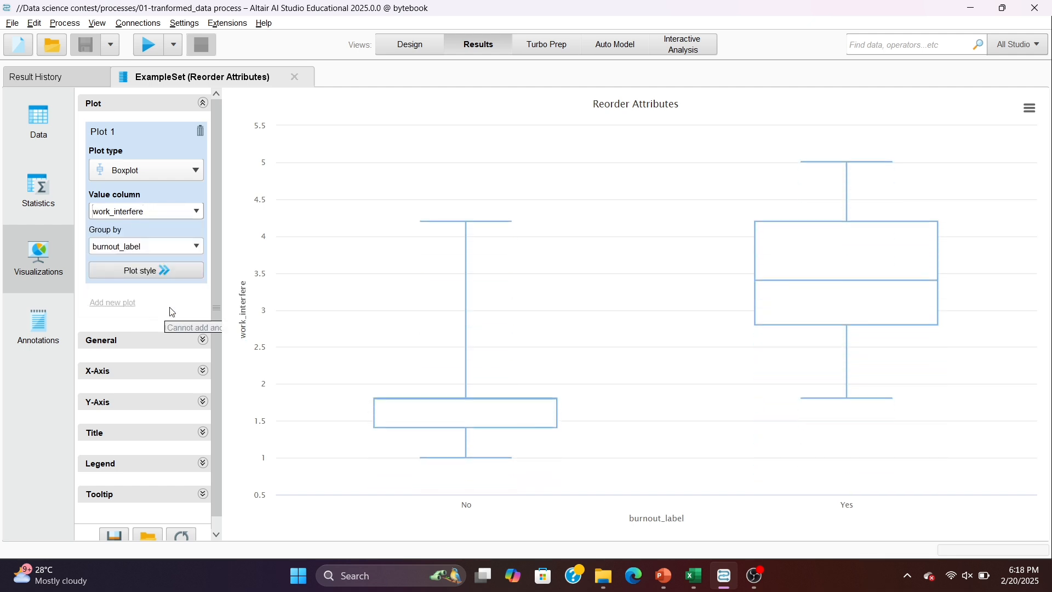
{"action": "mouse_move", "coordinate": [802, 232]}
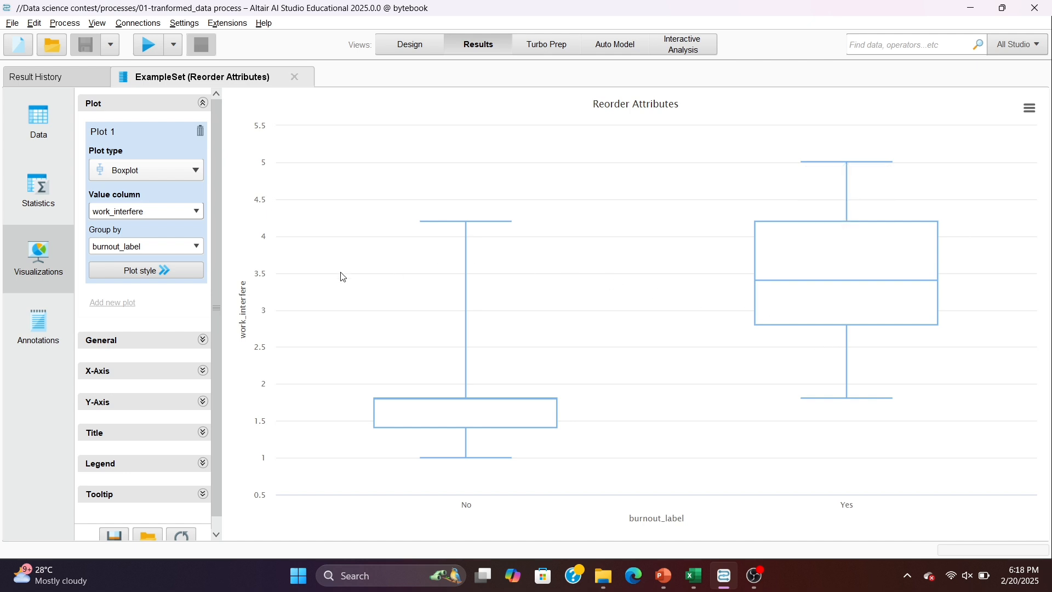
{"action": "left_click", "coordinate": [174, 170]}
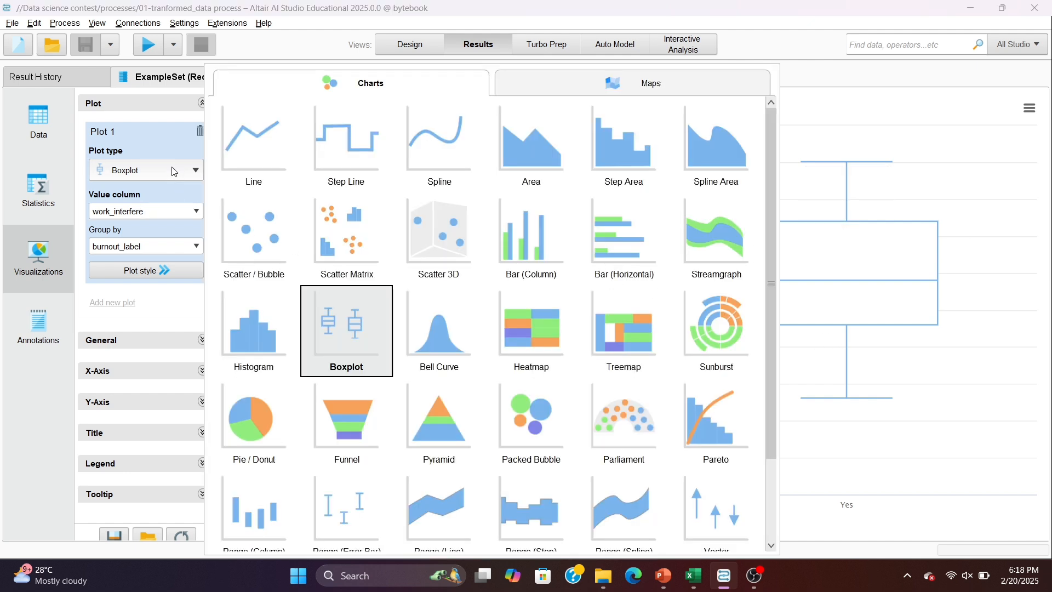
{"action": "left_click", "coordinate": [991, 149]}
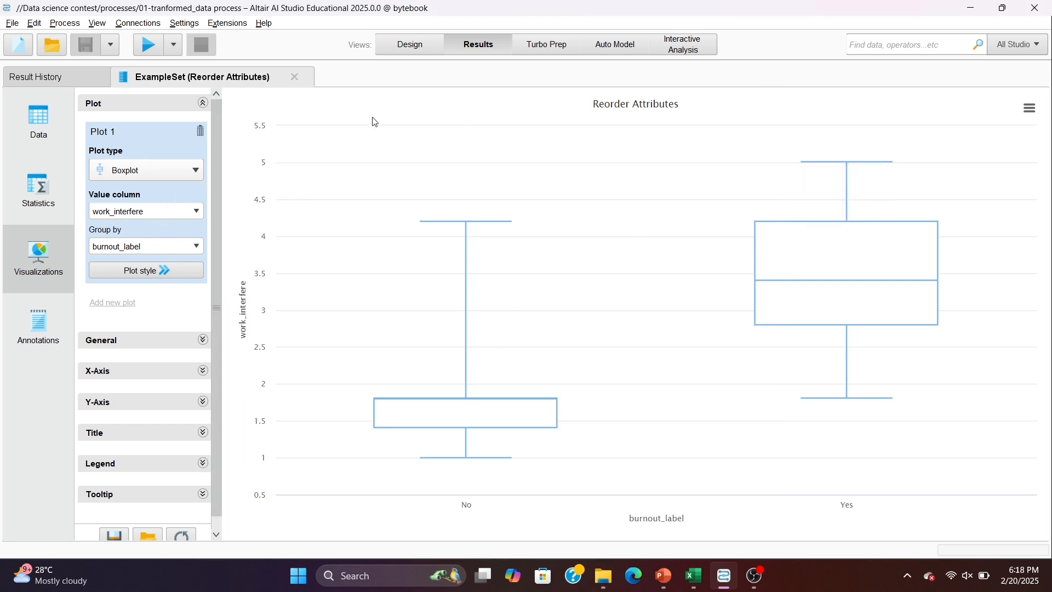
- Return to the design view and inspect the contents of both Turbo Prep Process operators in the 02-Modular transformed data process
{"action": "left_click", "coordinate": [418, 54]}
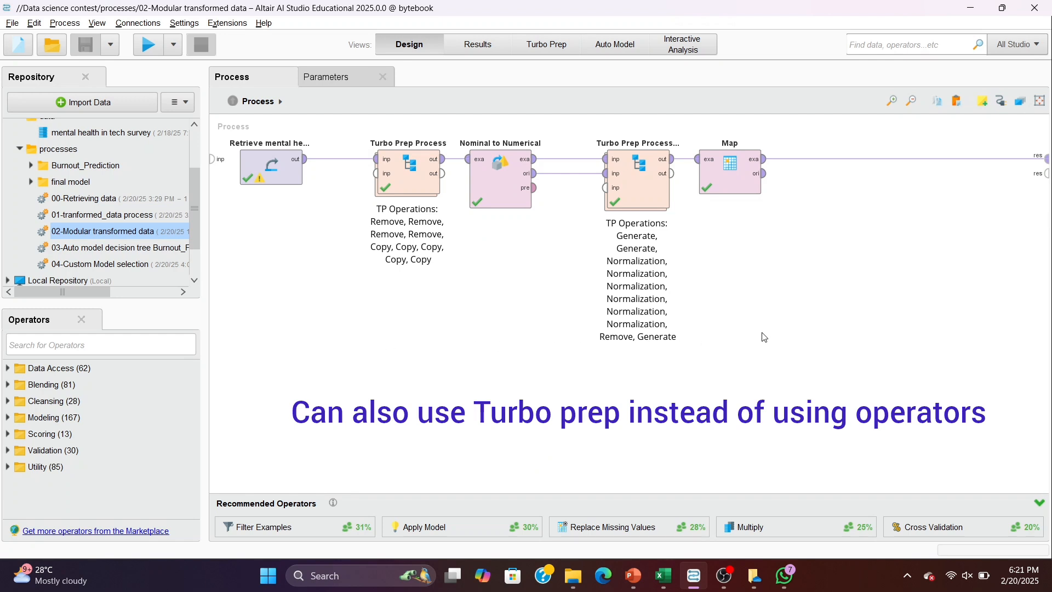
{"action": "double_click", "coordinate": [405, 180]}
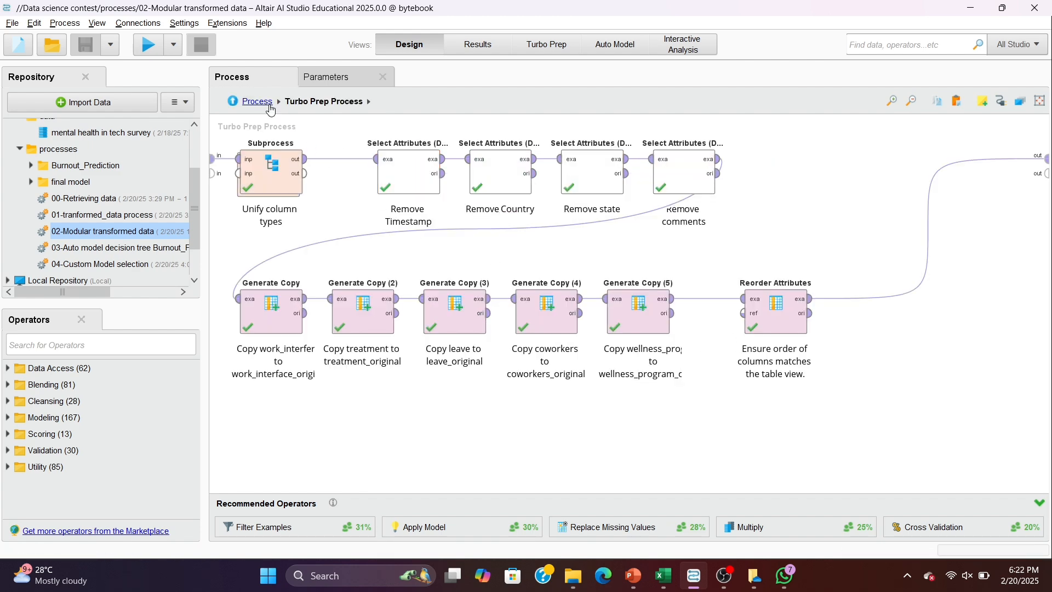
{"action": "left_click", "coordinate": [271, 110]}
{"action": "double_click", "coordinate": [667, 205]}
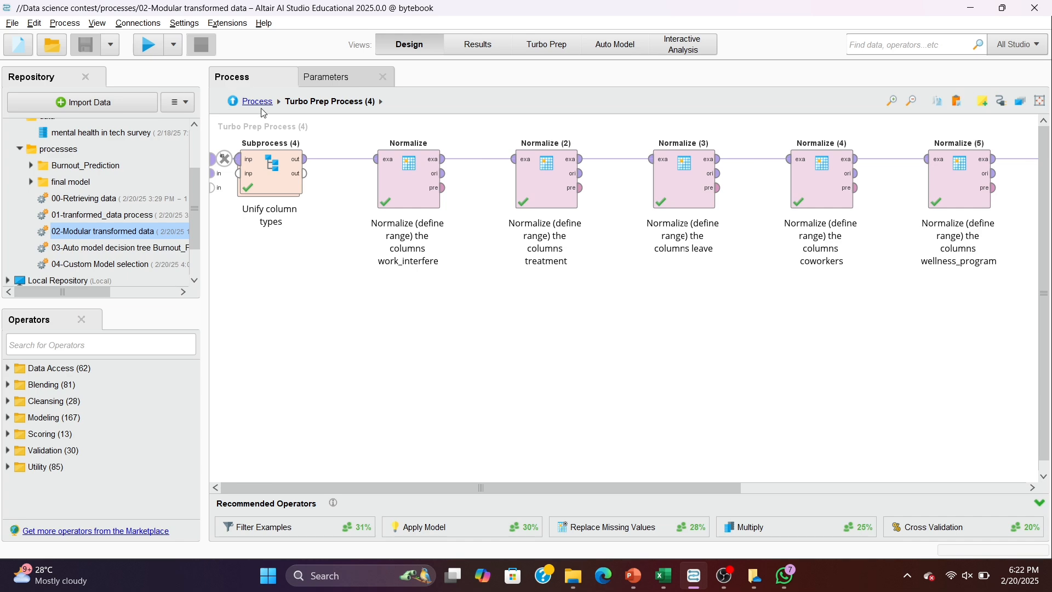
{"action": "left_click", "coordinate": [257, 103]}
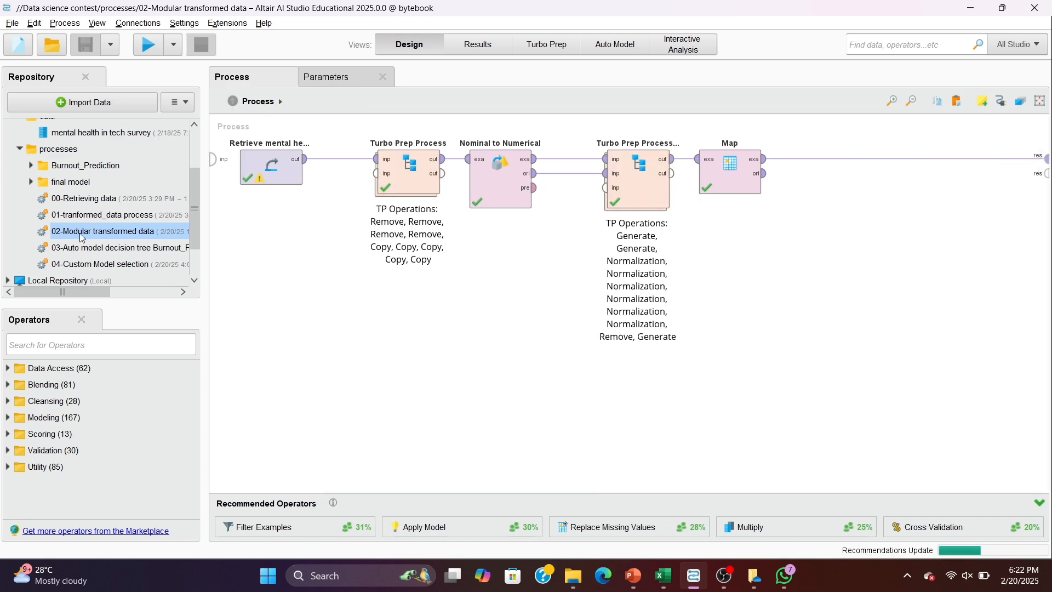
- Run the modular process and set up an Auto Model prediction on its output with burnout_label as the target column
{"action": "left_click", "coordinate": [148, 46]}
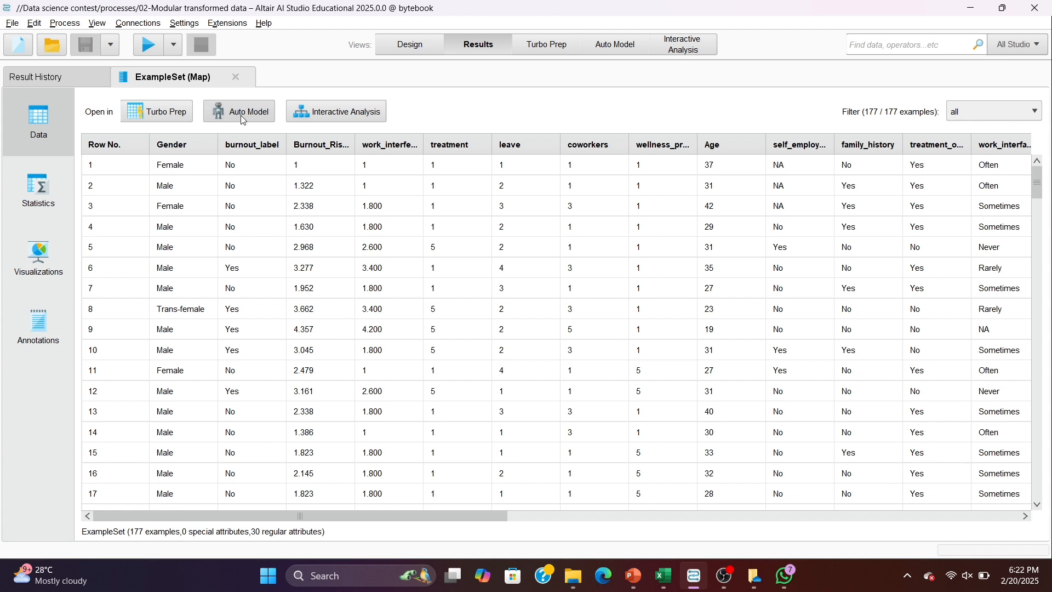
{"action": "left_click", "coordinate": [243, 119]}
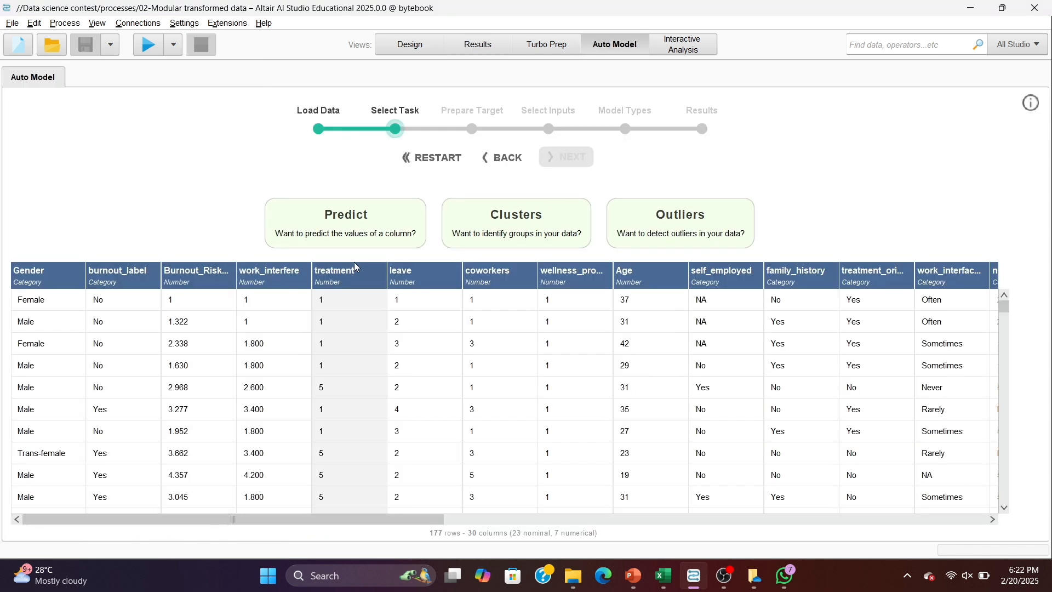
{"action": "left_click", "coordinate": [121, 299]}
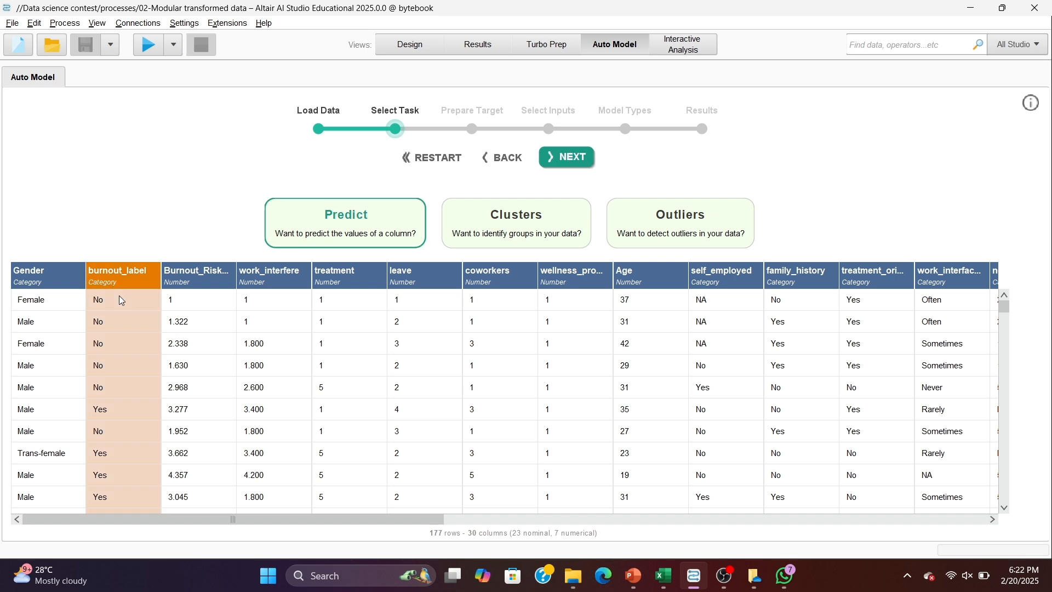
{"action": "left_click", "coordinate": [578, 159]}
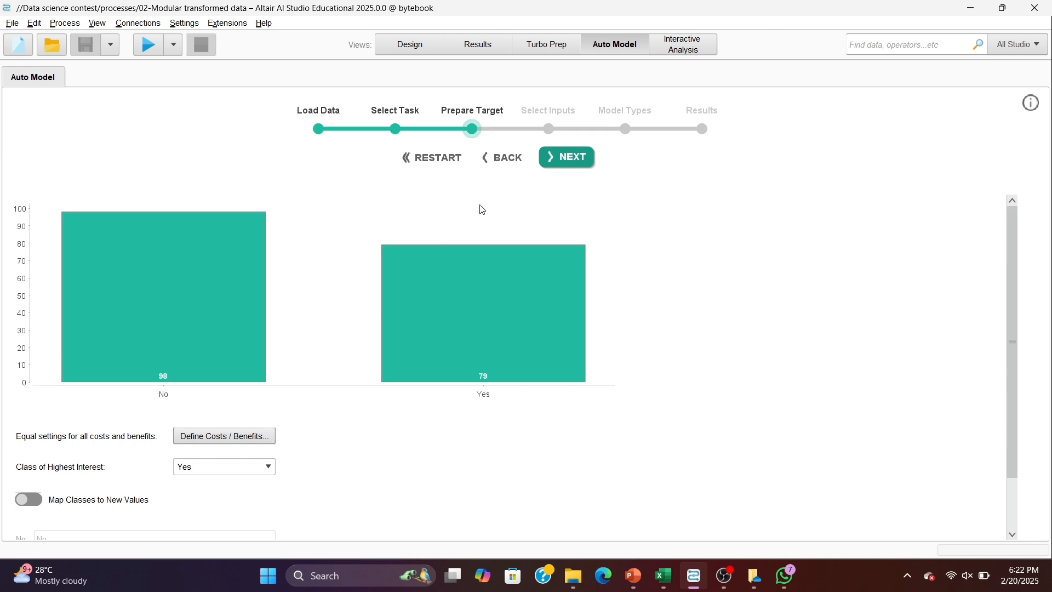
- Accept the suggested target and inputs, disable Generalized Linear Model, Logistic Regression, Fast Large Margin and Deep Learning, and run Auto Model
{"action": "left_click", "coordinate": [567, 162]}
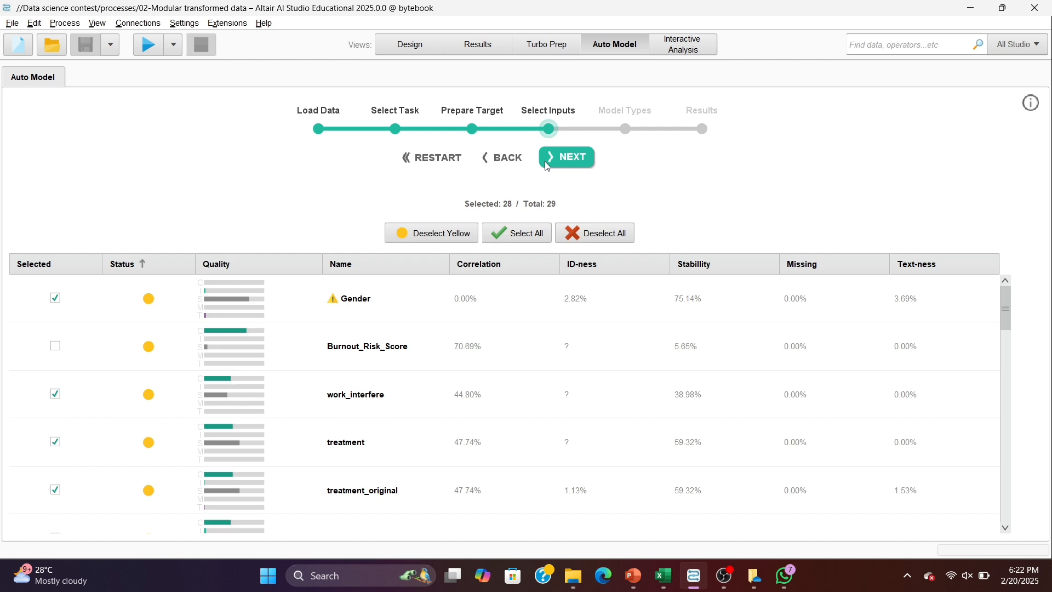
{"action": "left_click", "coordinate": [547, 165]}
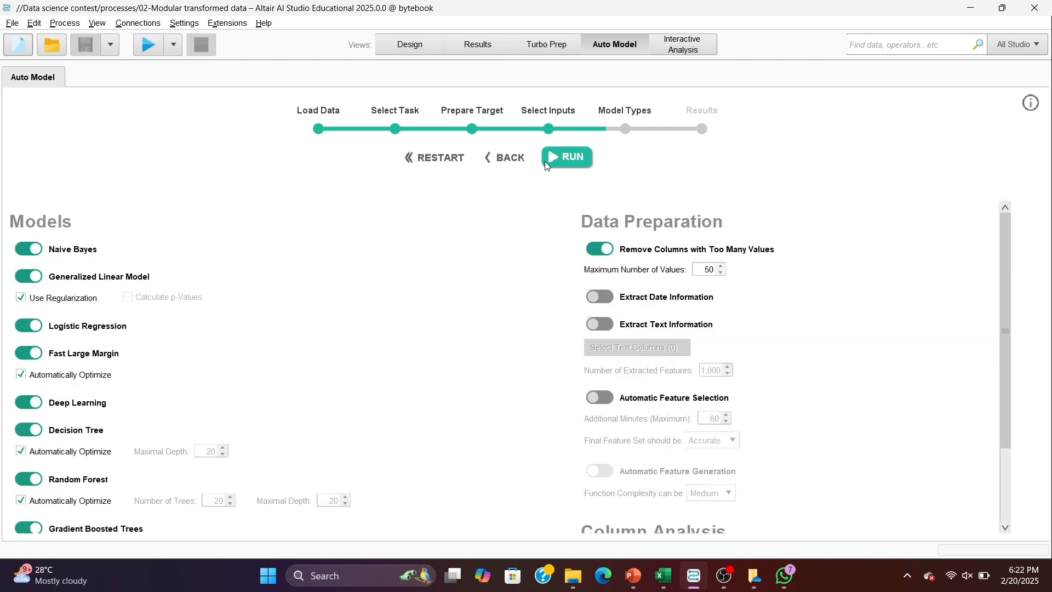
{"action": "left_click", "coordinate": [34, 279]}
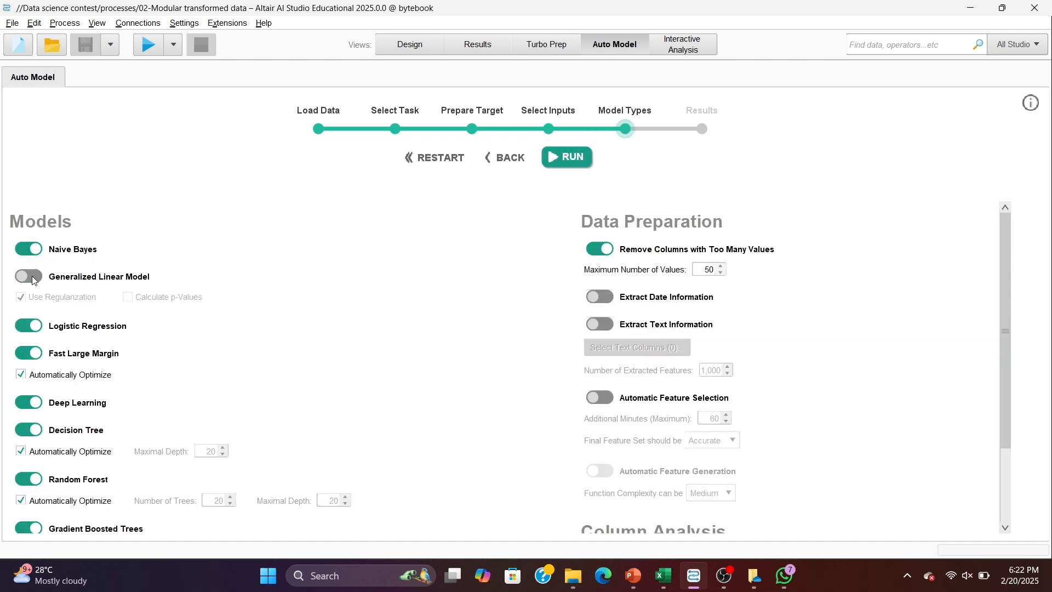
{"action": "left_click", "coordinate": [37, 331]}
{"action": "left_click", "coordinate": [40, 355]}
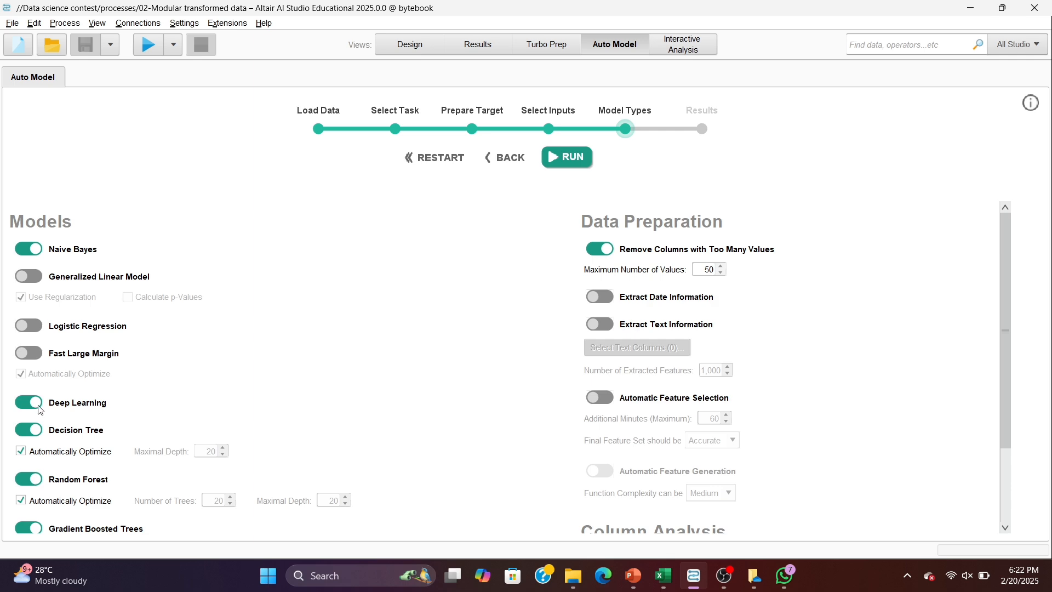
{"action": "left_click", "coordinate": [40, 408]}
{"action": "scroll", "coordinate": [40, 410], "scroll_direction": "down", "scroll_amount": 3}
{"action": "scroll", "coordinate": [41, 410], "scroll_direction": "up", "scroll_amount": 3}
{"action": "scroll", "coordinate": [41, 410], "scroll_direction": "down", "scroll_amount": 3}
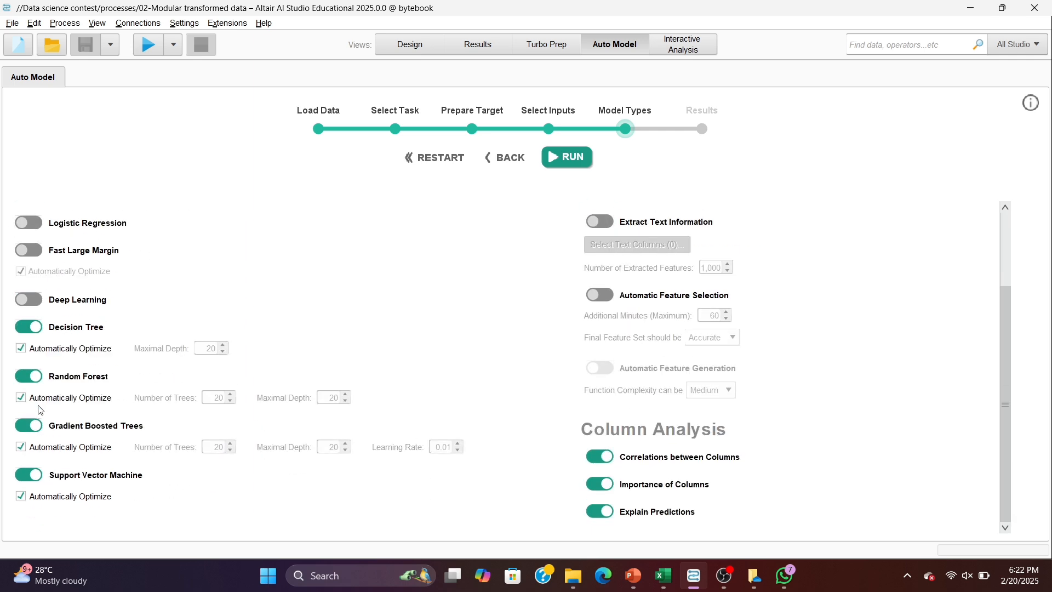
{"action": "scroll", "coordinate": [40, 410], "scroll_direction": "up", "scroll_amount": 3}
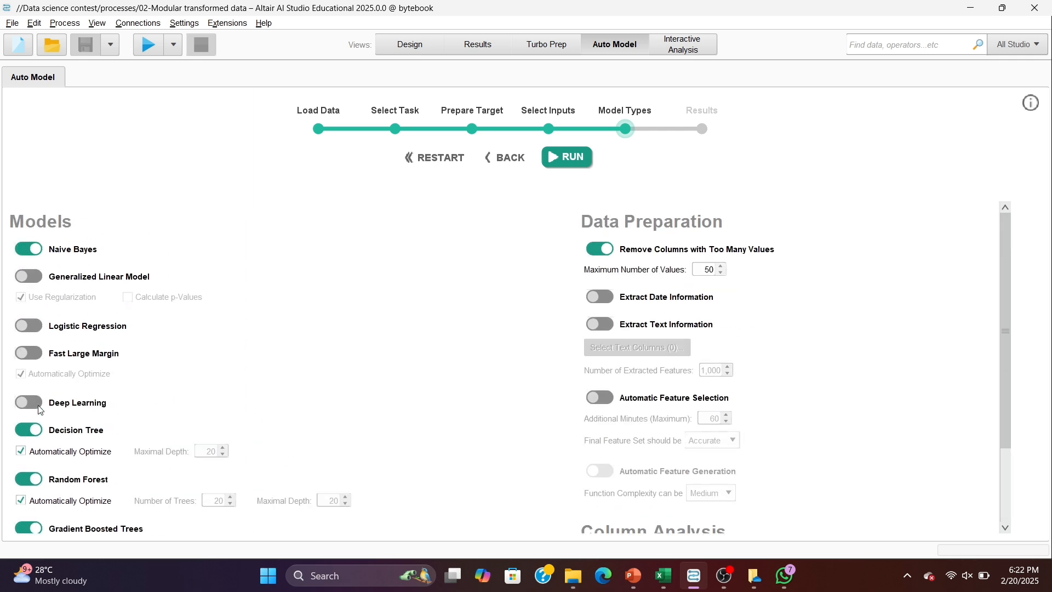
{"action": "left_click", "coordinate": [572, 162]}
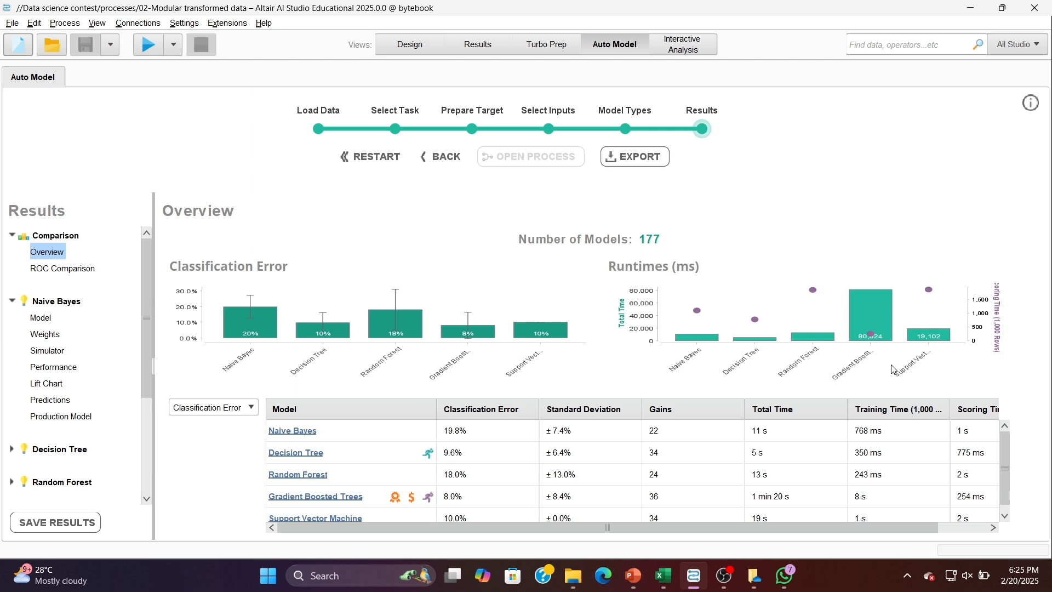
- Review the ROC comparison and overview of all models, plus the Naive Bayes model and its attribute weights
{"action": "left_click", "coordinate": [81, 271]}
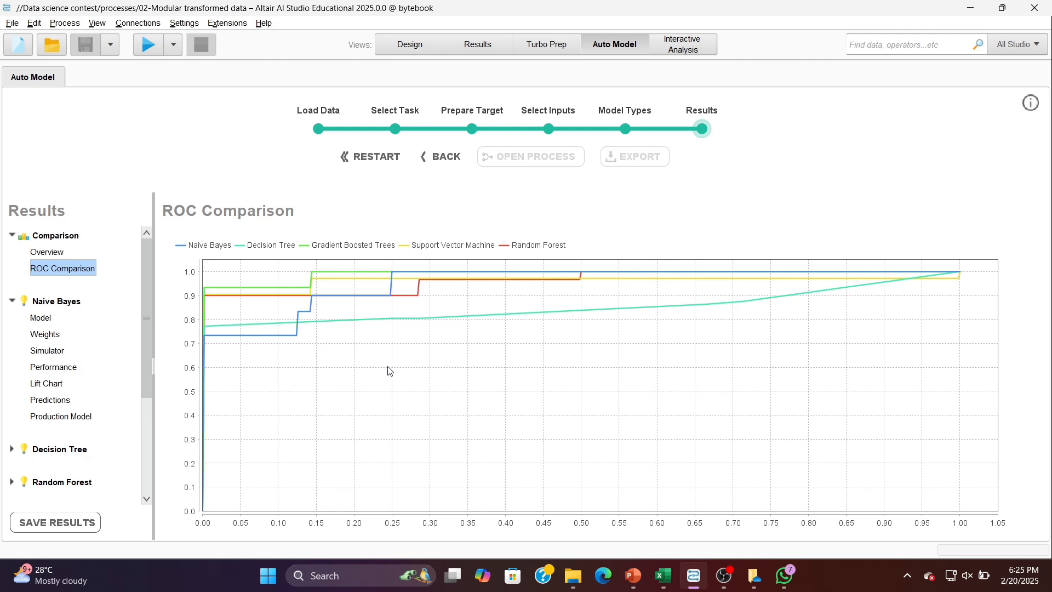
{"action": "left_click", "coordinate": [61, 255]}
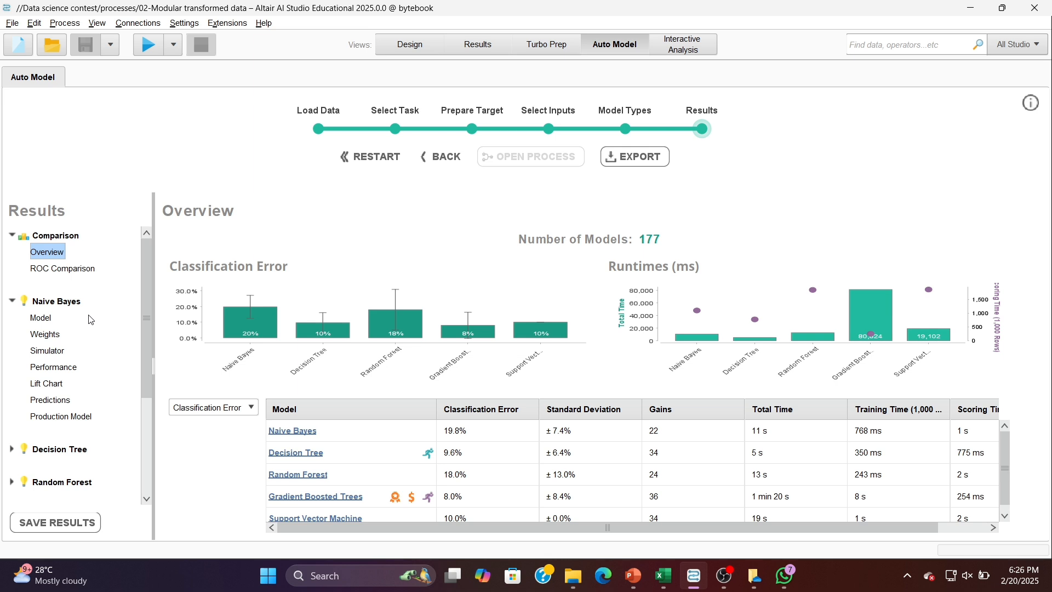
{"action": "left_click", "coordinate": [52, 322]}
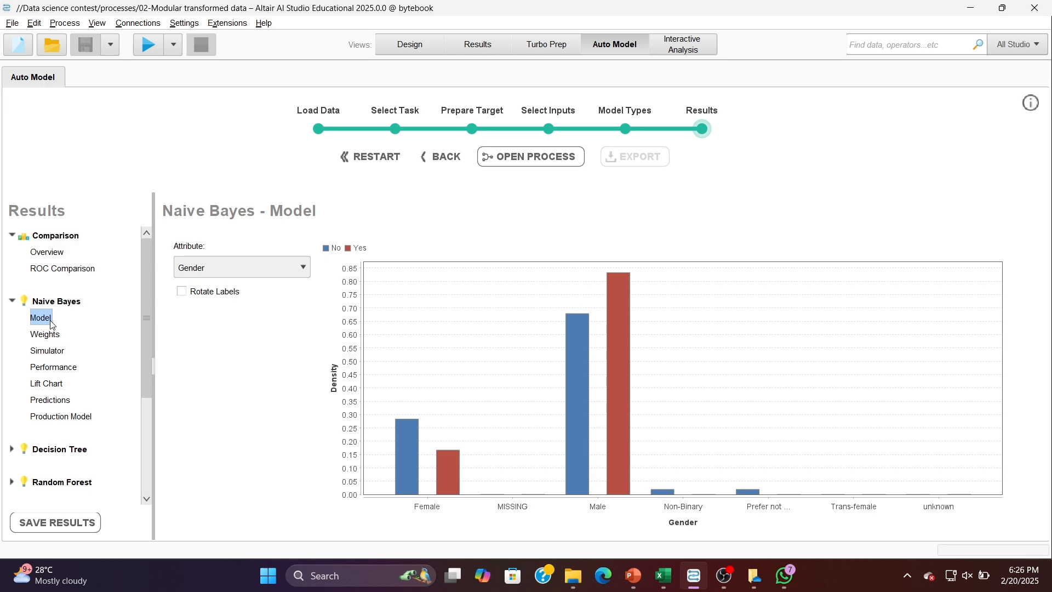
{"action": "left_click", "coordinate": [49, 338]}
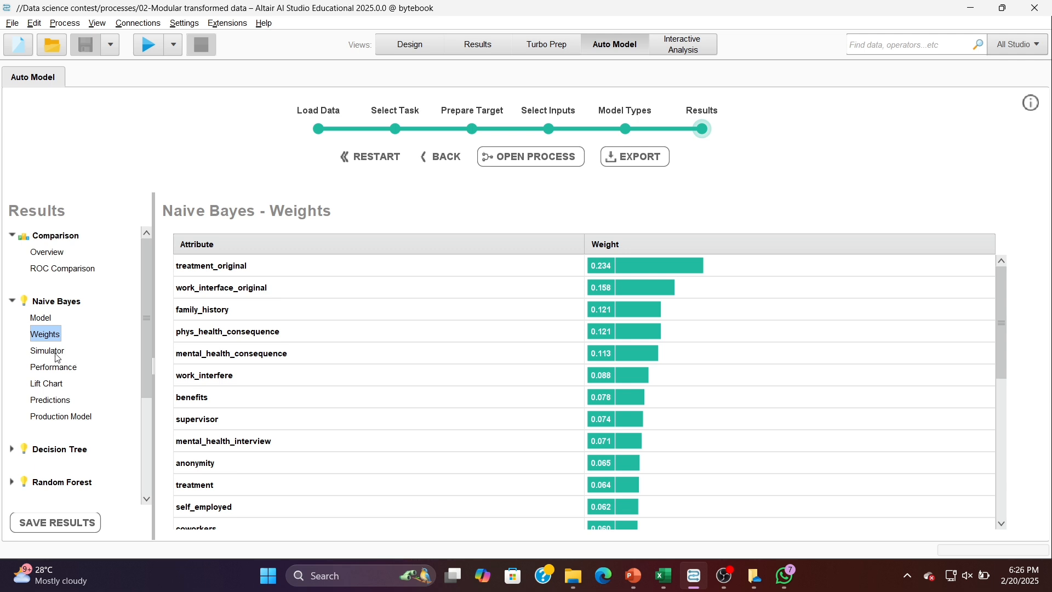
- In the Naive Bayes simulator, set coworkers to 4.600 and Age to 36
{"action": "left_click", "coordinate": [58, 357]}
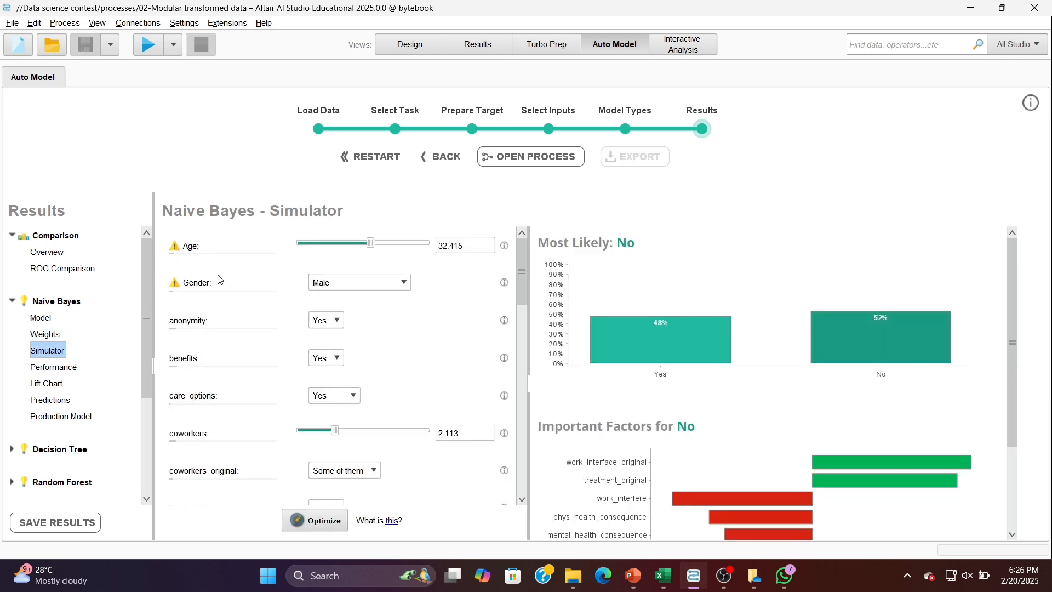
{"action": "left_click_drag", "start_coordinate": [372, 243], "coordinate": [408, 253]}
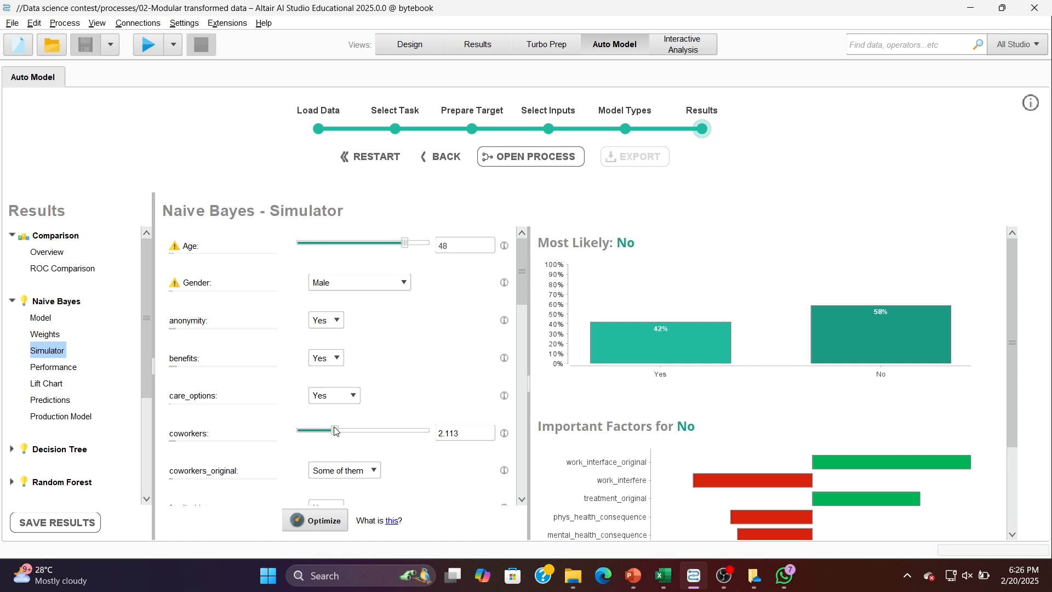
{"action": "left_click_drag", "start_coordinate": [335, 431], "coordinate": [415, 431]}
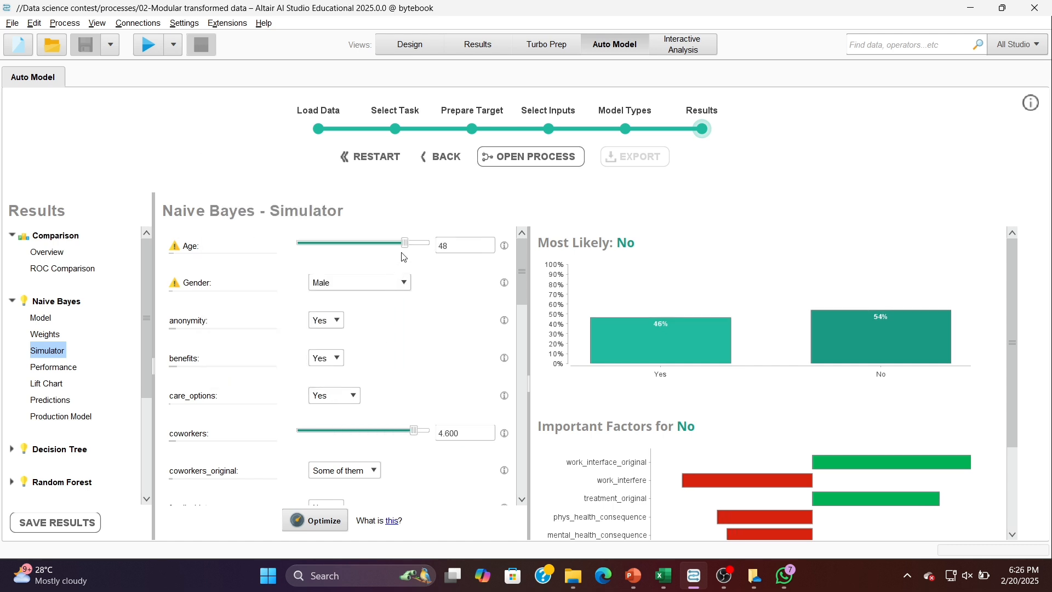
{"action": "left_click_drag", "start_coordinate": [405, 245], "coordinate": [379, 245]}
- Set the simulator's leave input to 3.070 and examine the important factors for the resulting prediction
{"action": "scroll", "coordinate": [411, 381], "scroll_direction": "down", "scroll_amount": 3}
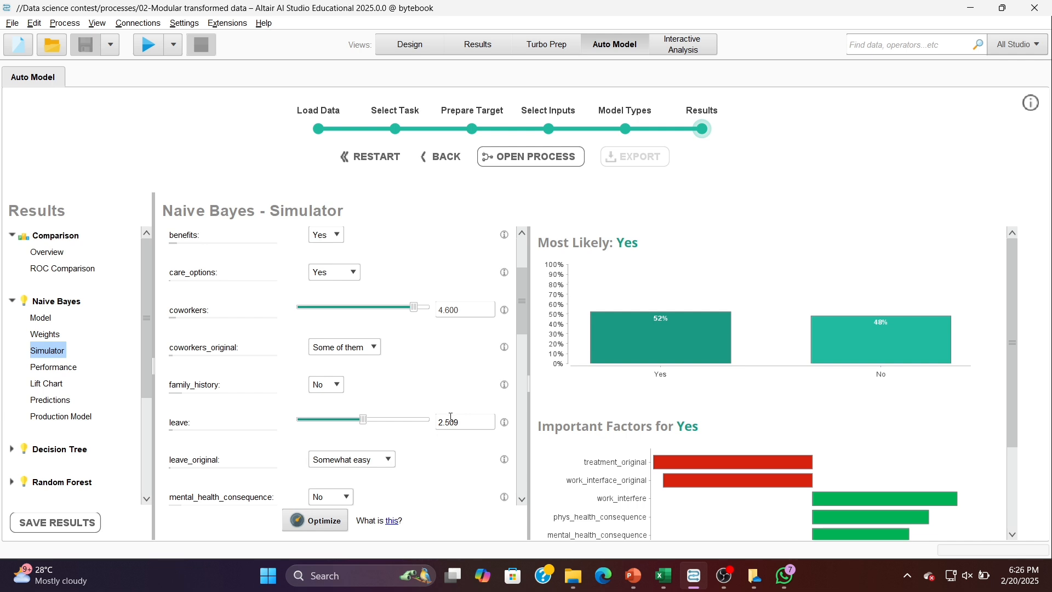
{"action": "scroll", "coordinate": [394, 400], "scroll_direction": "down", "scroll_amount": 2}
{"action": "left_click_drag", "start_coordinate": [364, 337], "coordinate": [387, 337]}
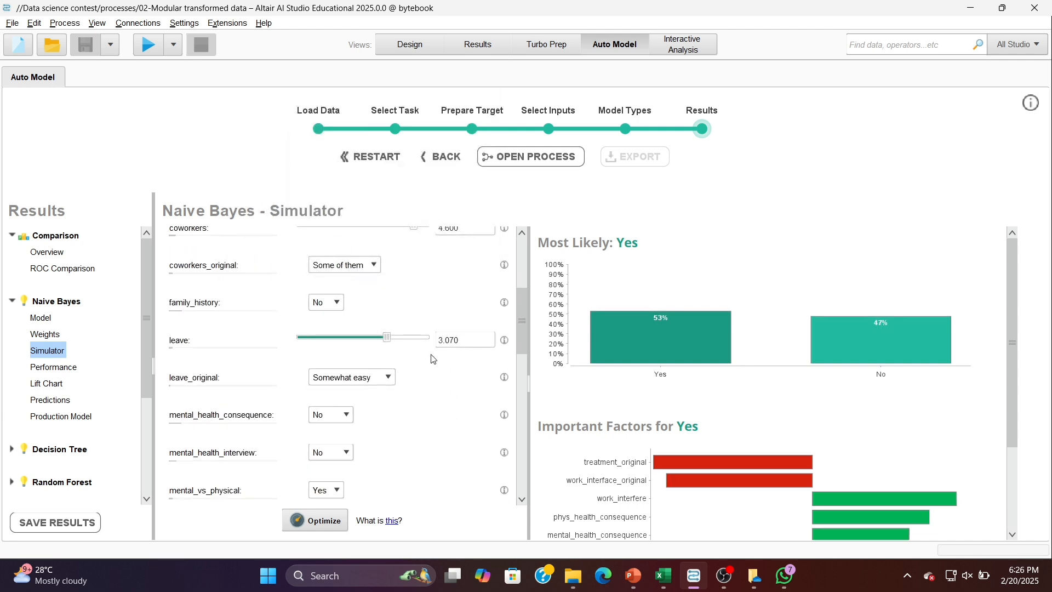
{"action": "scroll", "coordinate": [433, 359], "scroll_direction": "up", "scroll_amount": 5}
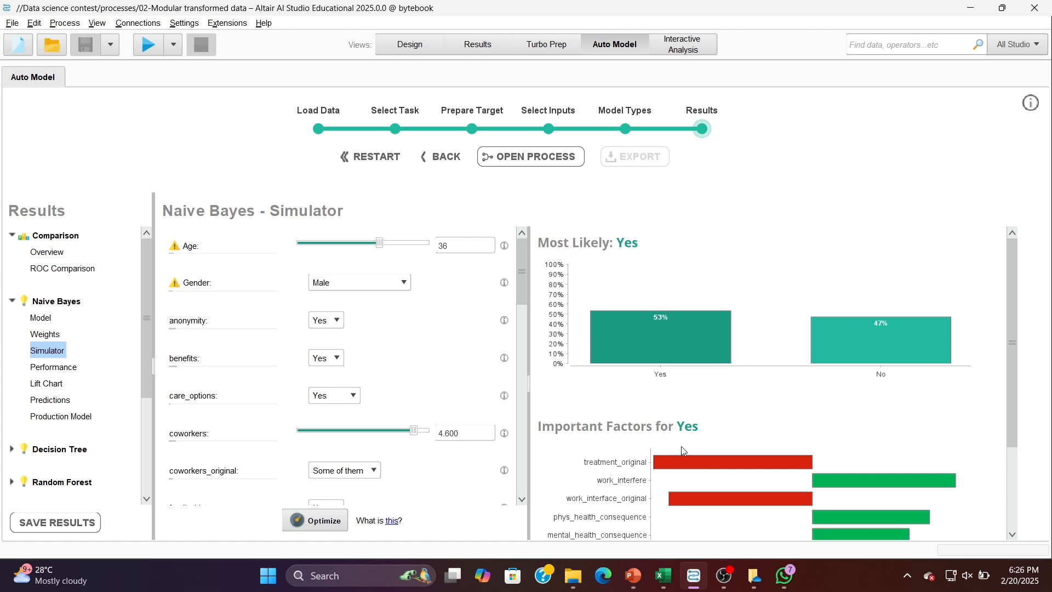
{"action": "scroll", "coordinate": [681, 450], "scroll_direction": "down", "scroll_amount": 3}
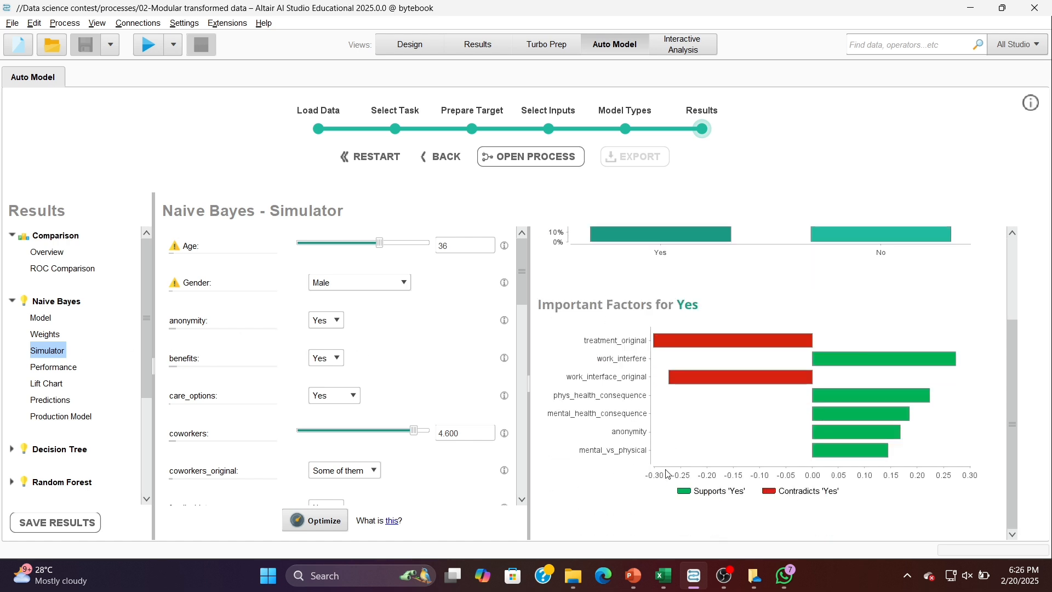
{"action": "scroll", "coordinate": [668, 474], "scroll_direction": "up", "scroll_amount": 3}
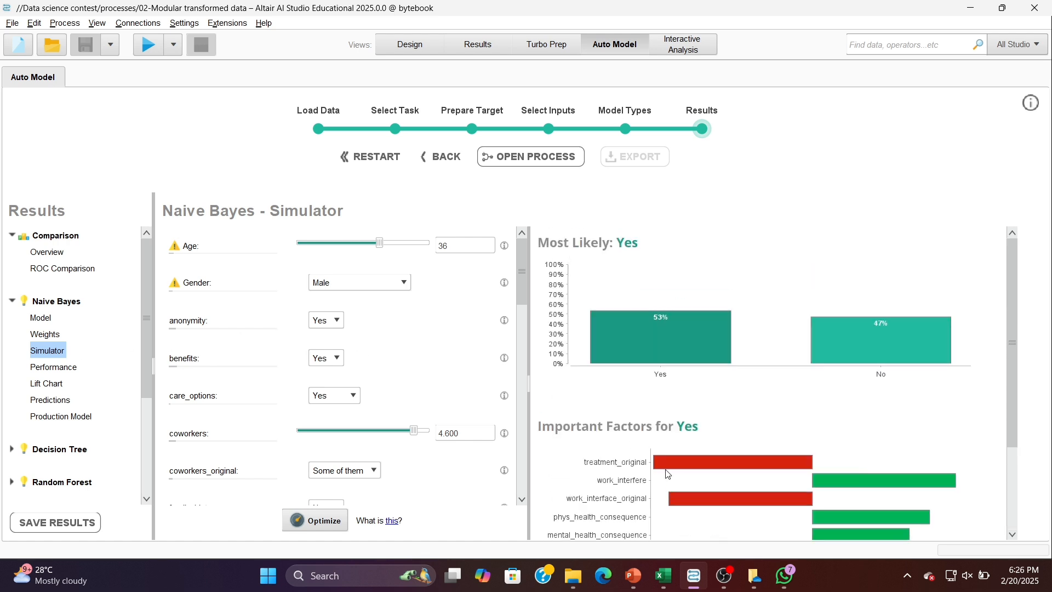
- Examine the Naive Bayes performance, lift chart, row-by-row predictions and production model
{"action": "left_click", "coordinate": [57, 369]}
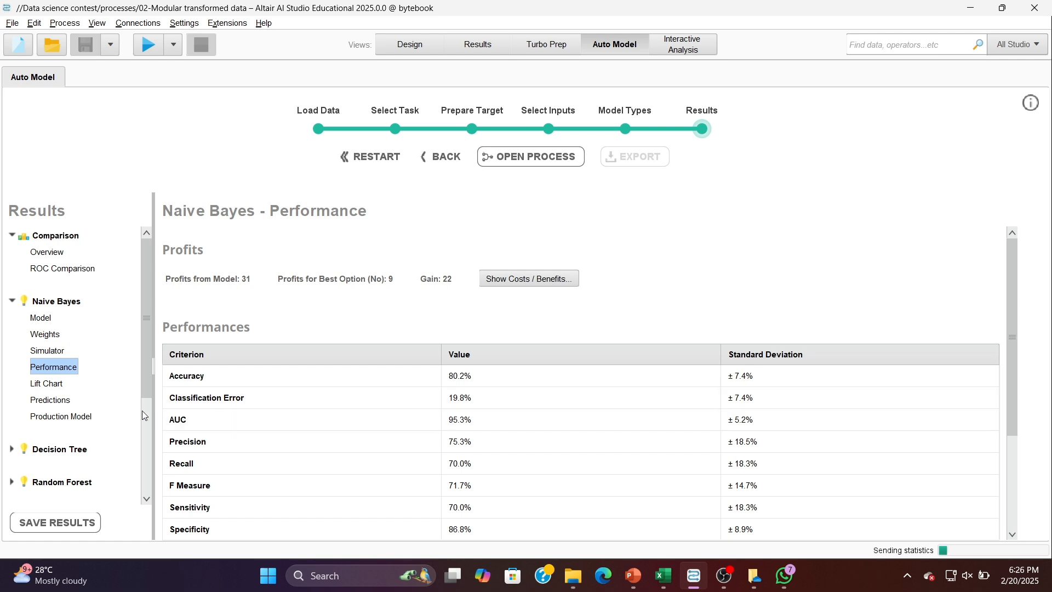
{"action": "left_click", "coordinate": [55, 388]}
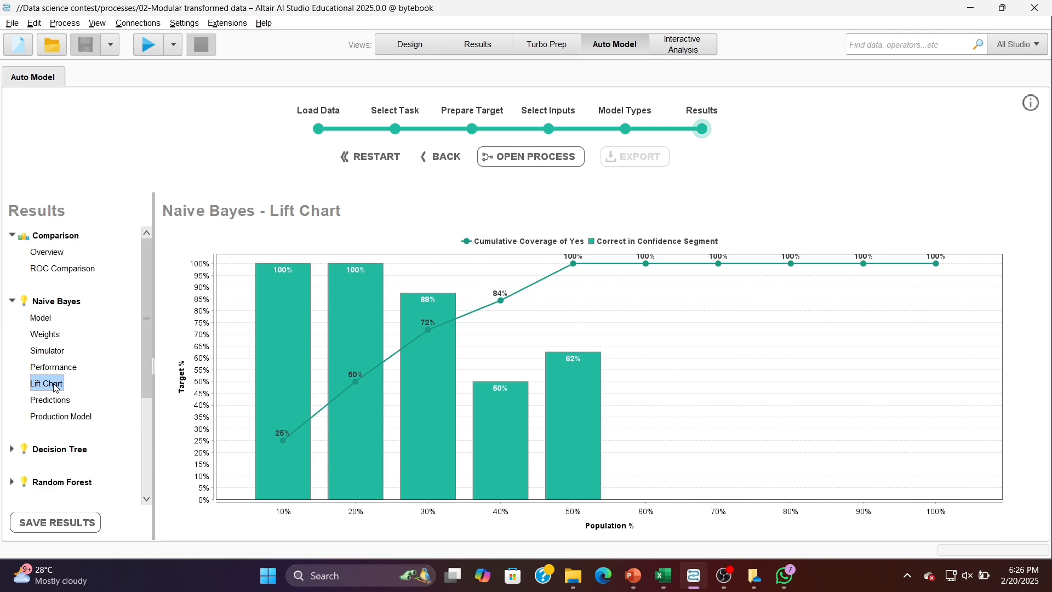
{"action": "left_click", "coordinate": [56, 406]}
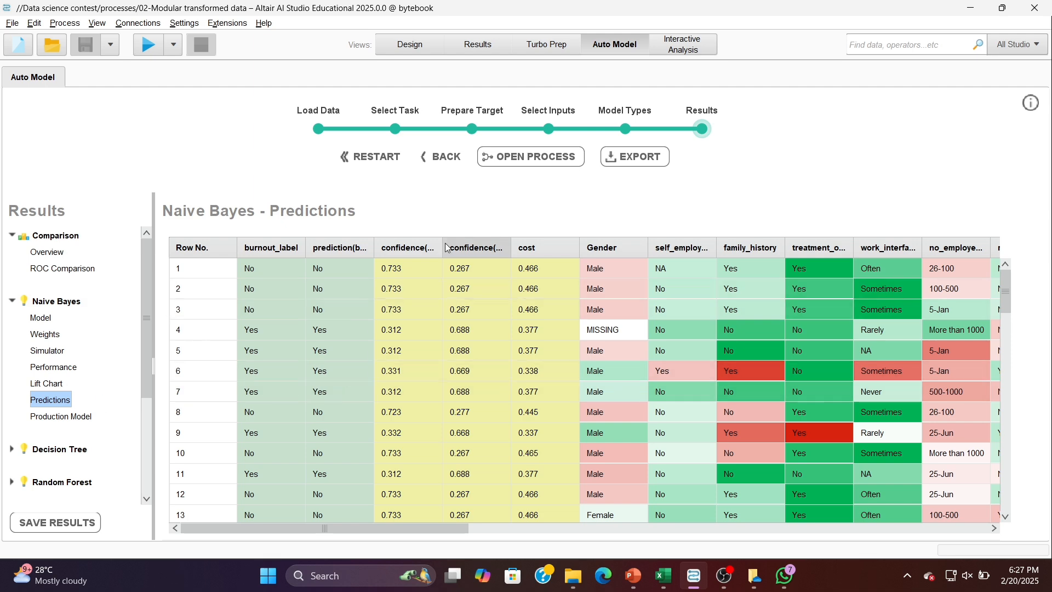
{"action": "scroll", "coordinate": [386, 396], "scroll_direction": "down", "scroll_amount": 7}
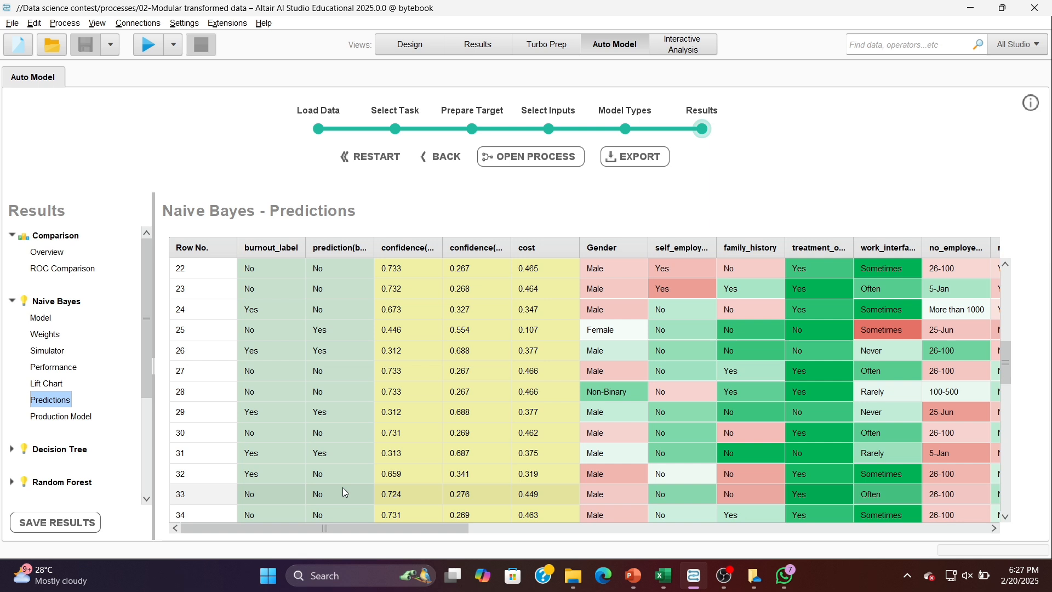
{"action": "scroll", "coordinate": [344, 492], "scroll_direction": "down", "scroll_amount": 1}
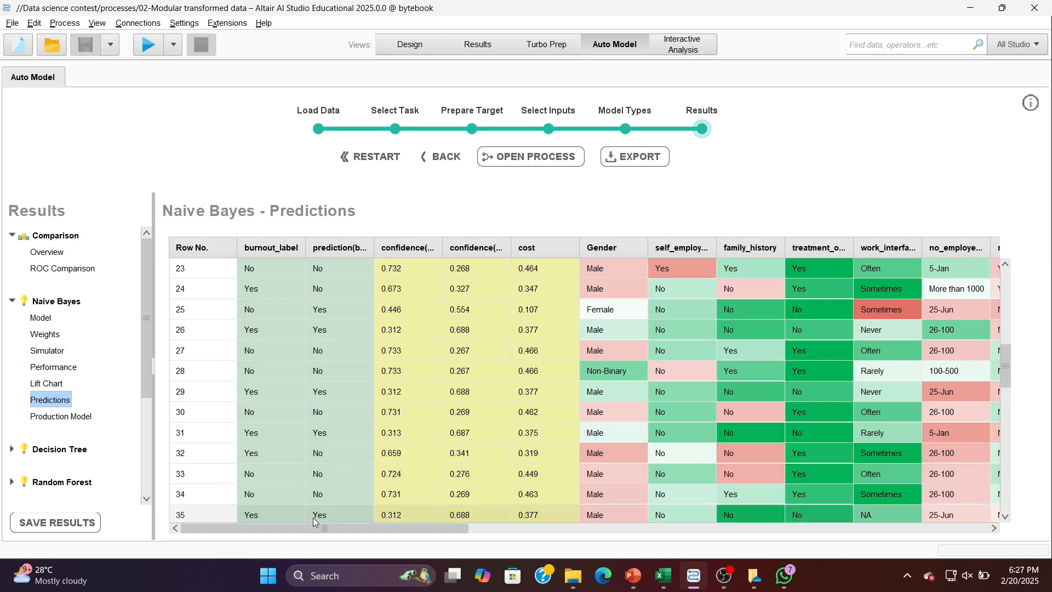
{"action": "scroll", "coordinate": [422, 517], "scroll_direction": "down", "scroll_amount": 2}
{"action": "scroll", "coordinate": [421, 517], "scroll_direction": "down", "scroll_amount": 1}
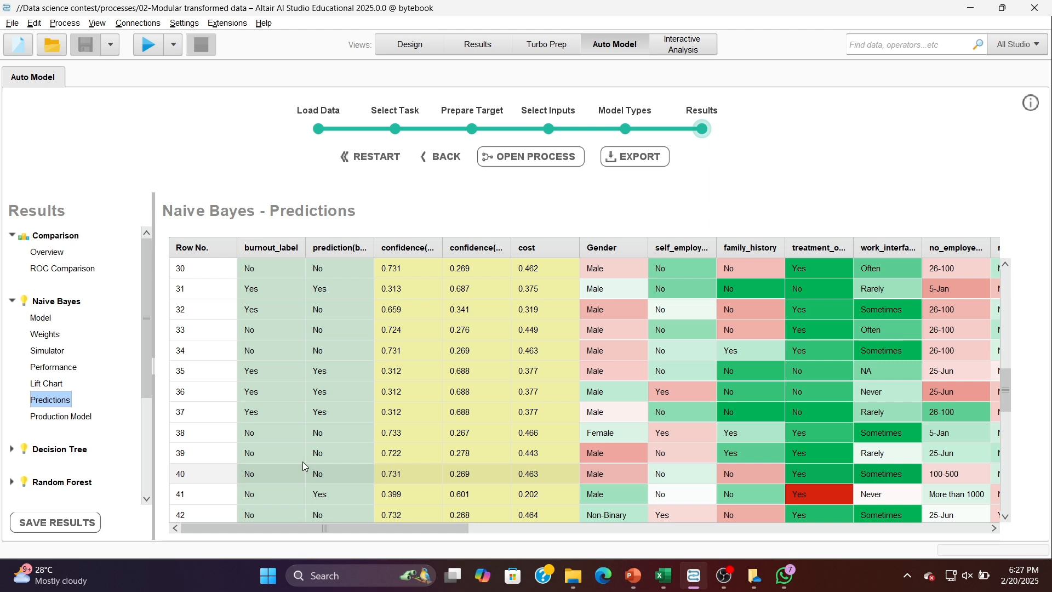
{"action": "left_click", "coordinate": [86, 417]}
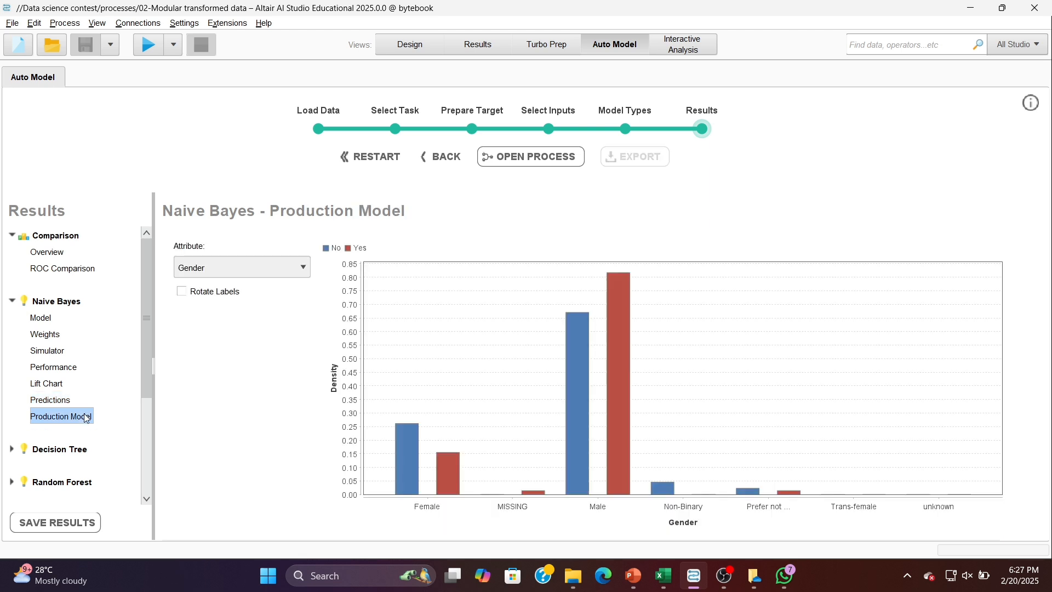
- Examine the Decision Tree model's branches and its performance metrics
{"action": "left_click", "coordinate": [9, 450]}
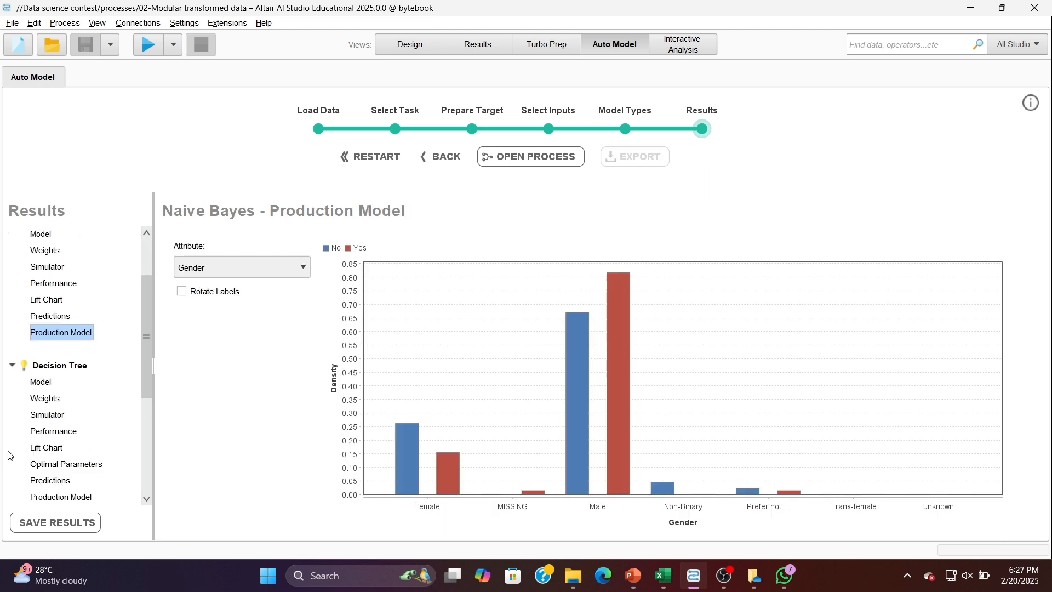
{"action": "left_click", "coordinate": [40, 384]}
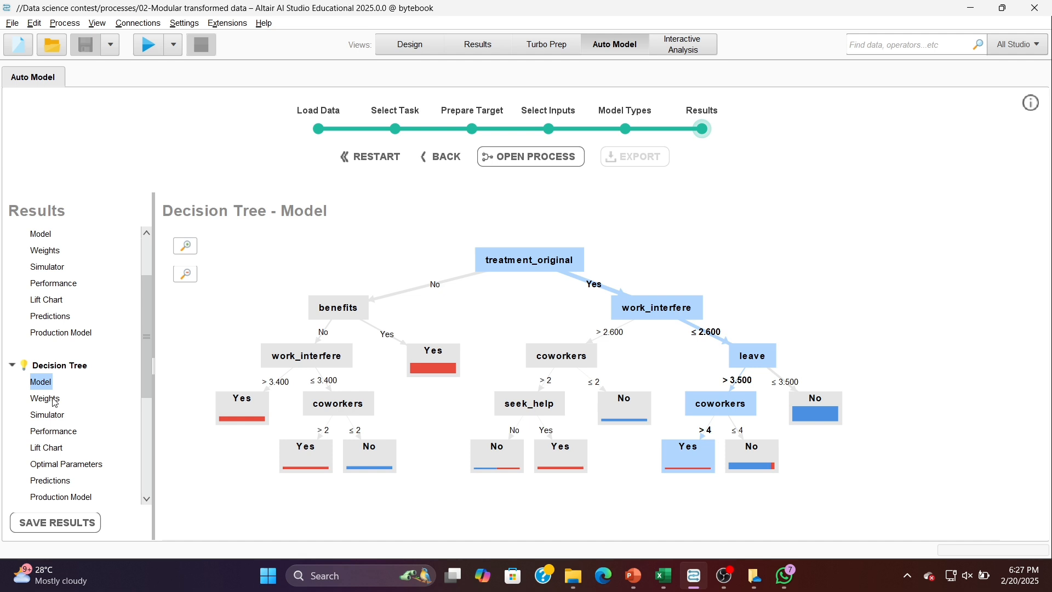
{"action": "left_click", "coordinate": [54, 435]}
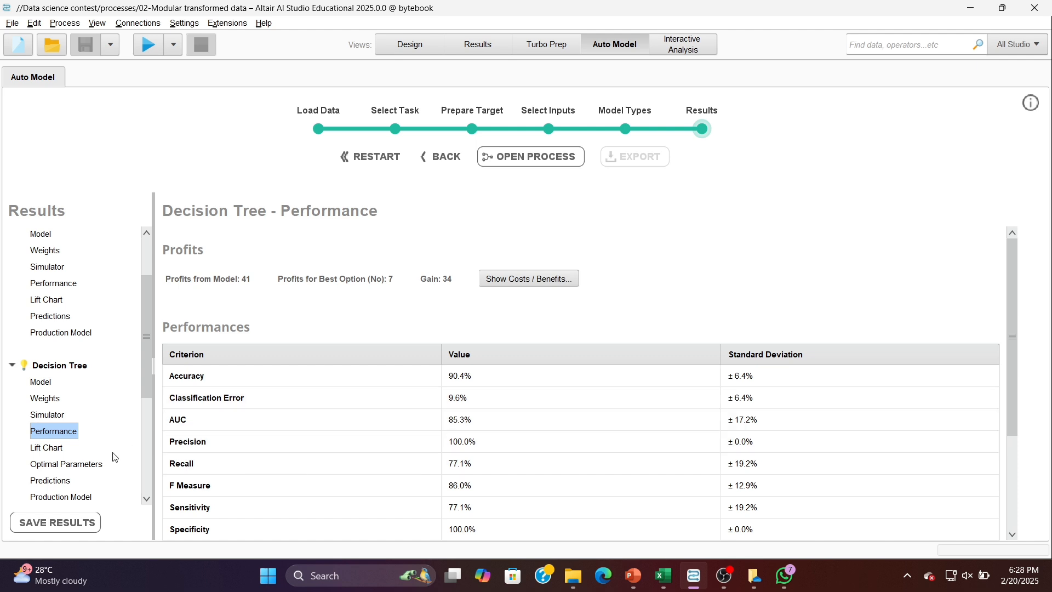
- Review the performance metrics of the Random Forest and Gradient Boosted Trees models
{"action": "scroll", "coordinate": [108, 463], "scroll_direction": "down", "scroll_amount": 3}
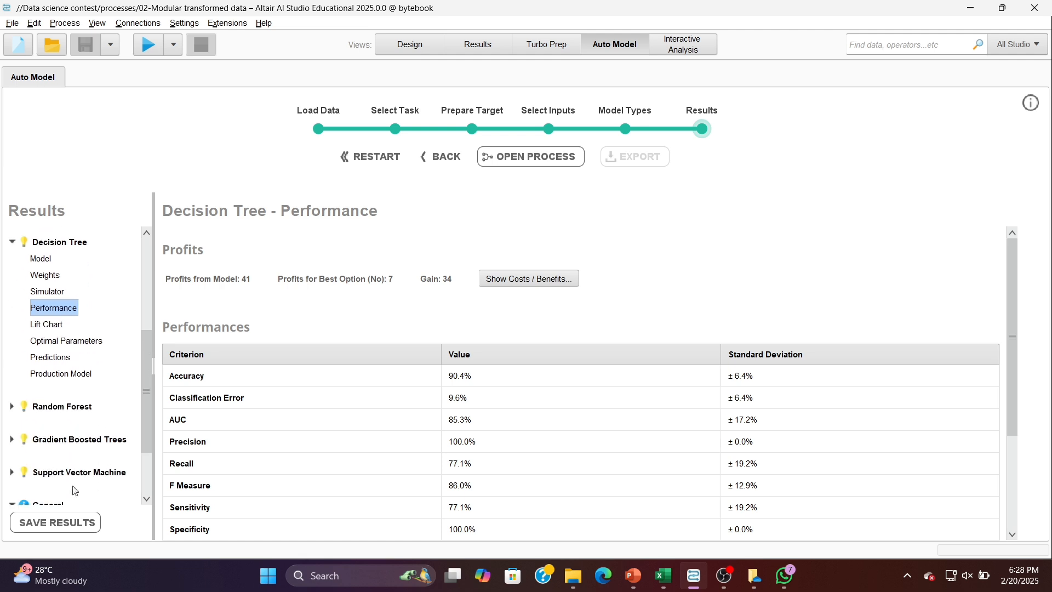
{"action": "left_click", "coordinate": [18, 410]}
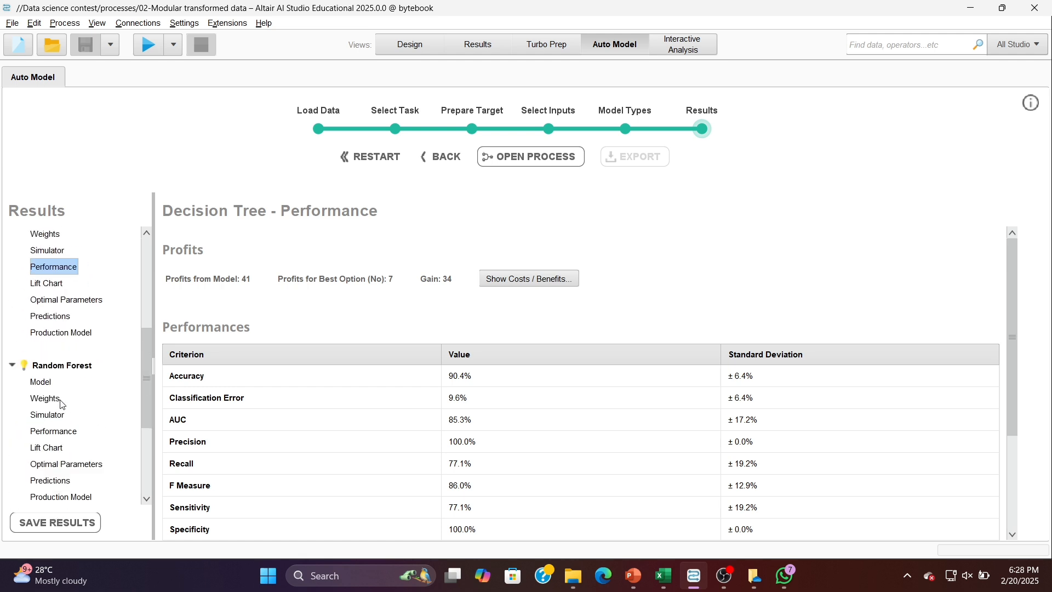
{"action": "left_click", "coordinate": [64, 432]}
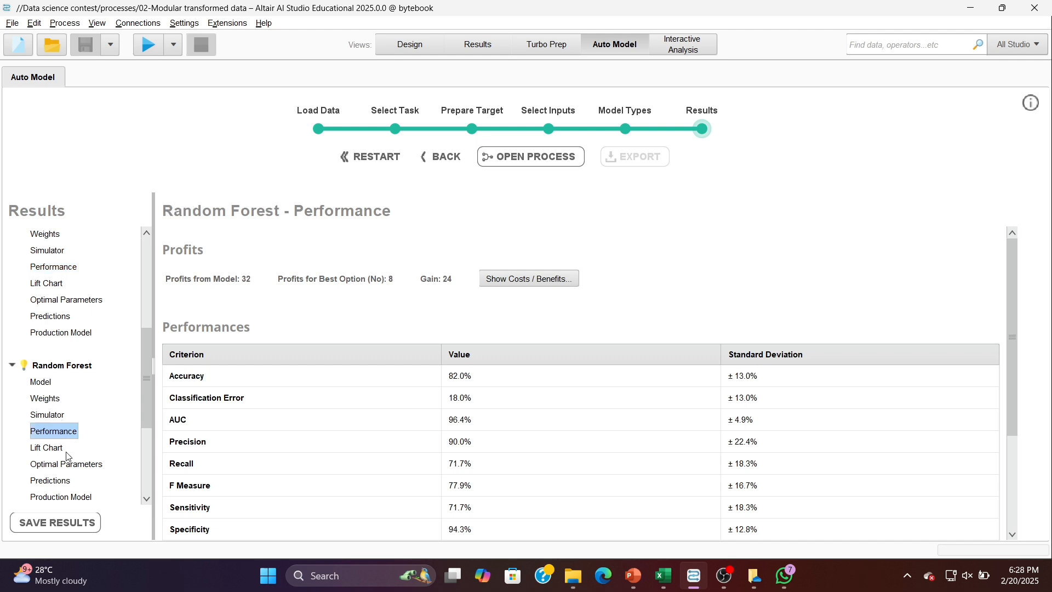
{"action": "scroll", "coordinate": [68, 457], "scroll_direction": "down", "scroll_amount": 1}
{"action": "scroll", "coordinate": [67, 457], "scroll_direction": "down", "scroll_amount": 1}
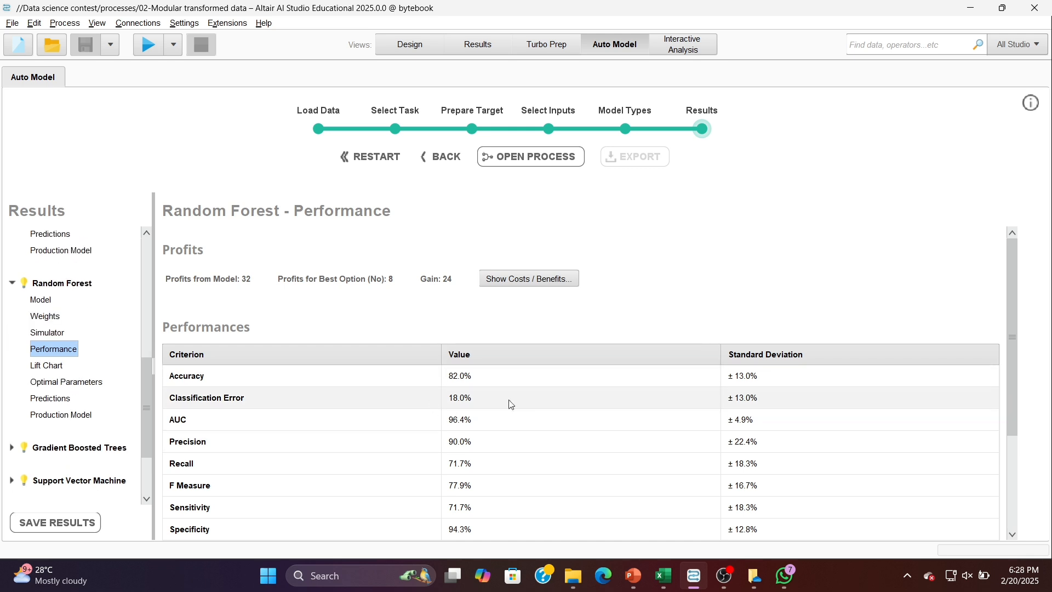
{"action": "left_click", "coordinate": [11, 448]}
{"action": "left_click", "coordinate": [46, 433]}
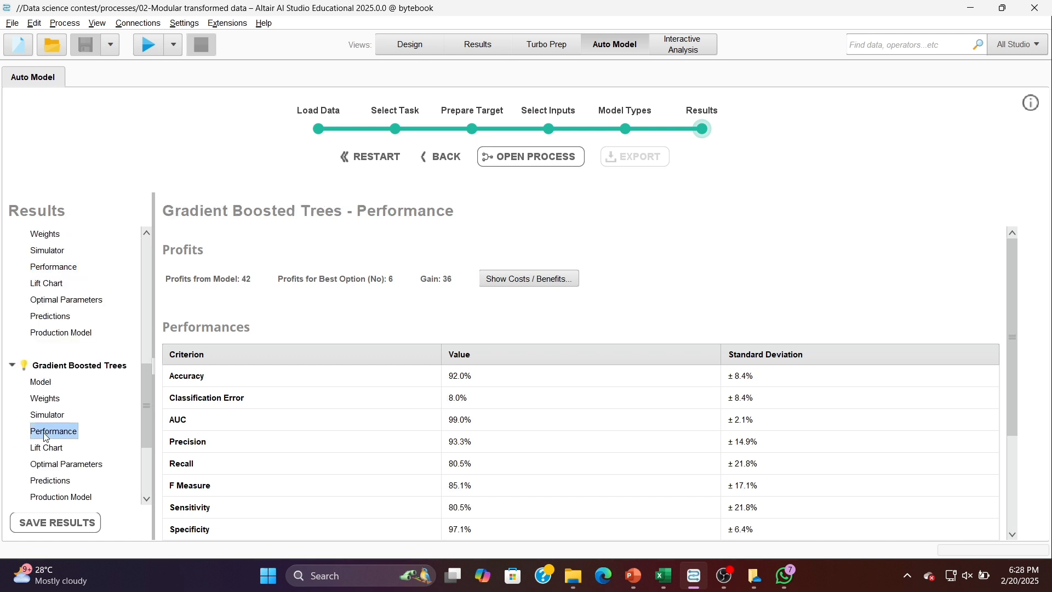
{"action": "scroll", "coordinate": [44, 433], "scroll_direction": "down", "scroll_amount": 3}
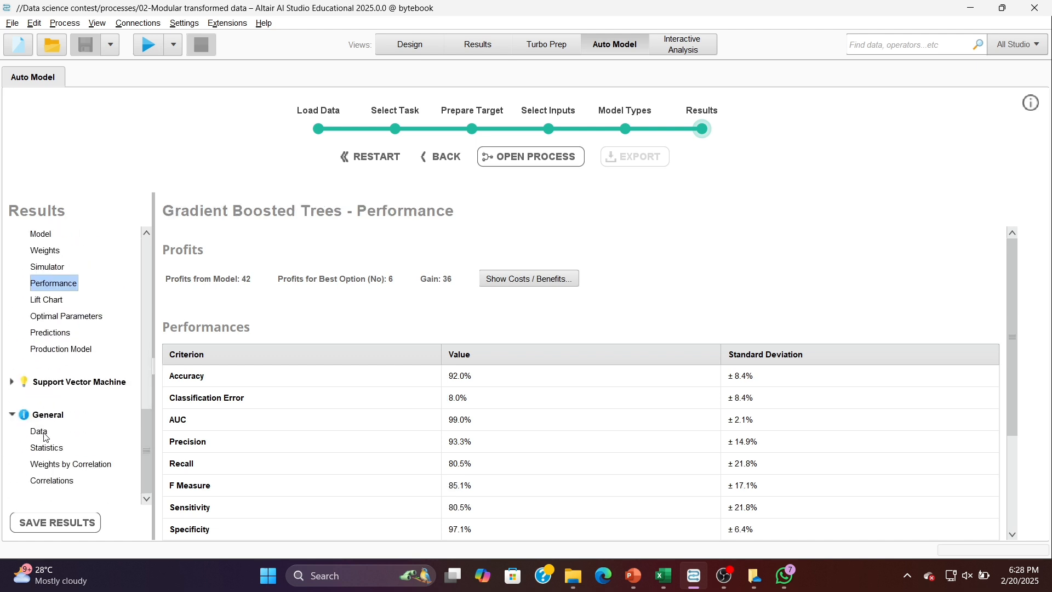
- Review the performance metrics of the Support Vector Machine model
{"action": "left_click", "coordinate": [12, 382]}
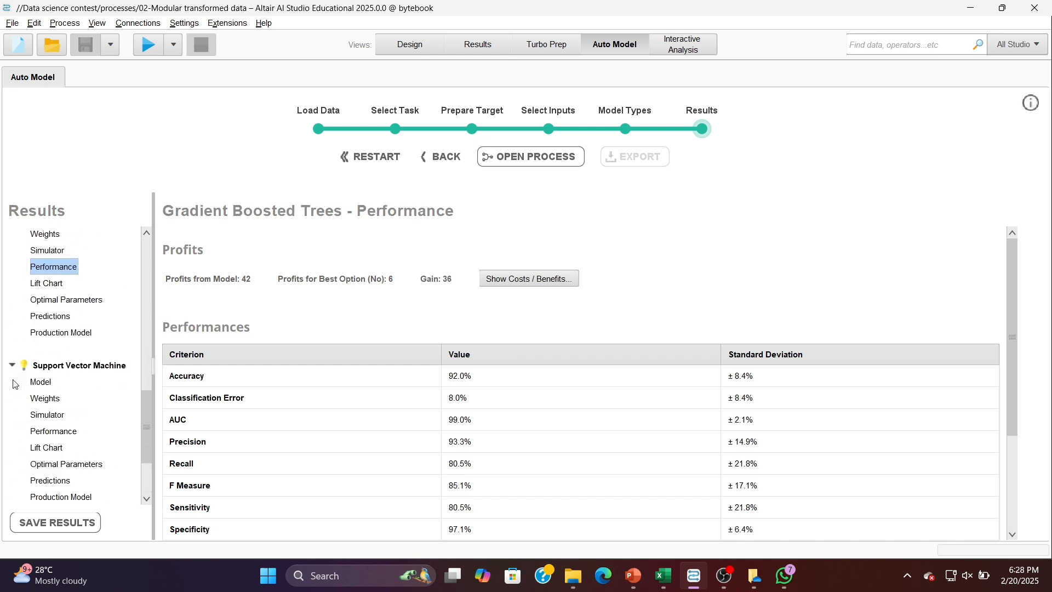
{"action": "left_click", "coordinate": [68, 434]}
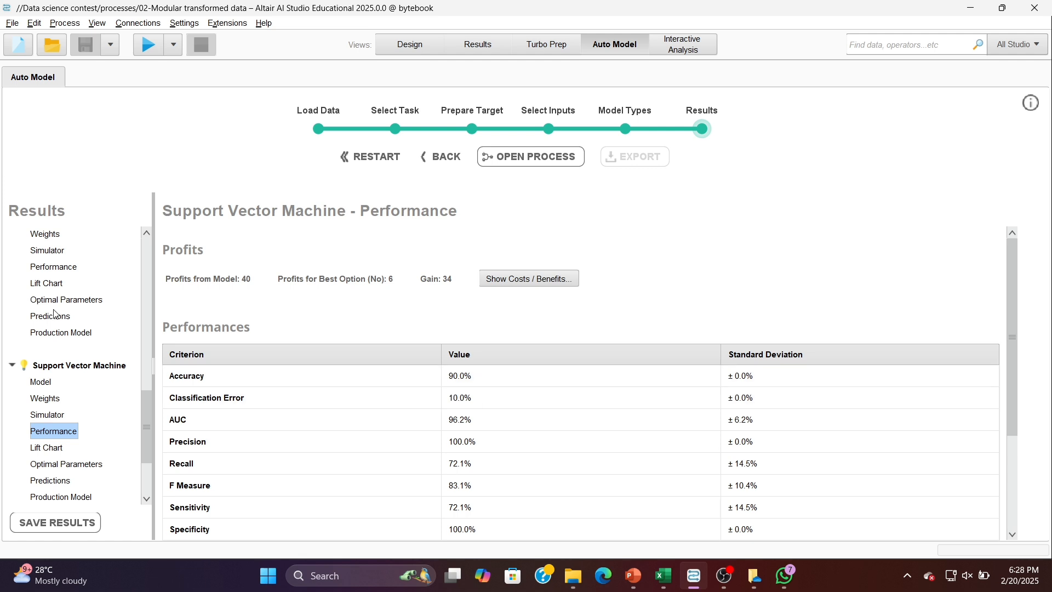
{"action": "scroll", "coordinate": [55, 311], "scroll_direction": "down", "scroll_amount": 5}
- View the Decision Tree model and open the process Auto Model generated for it
{"action": "scroll", "coordinate": [55, 313], "scroll_direction": "up", "scroll_amount": 3}
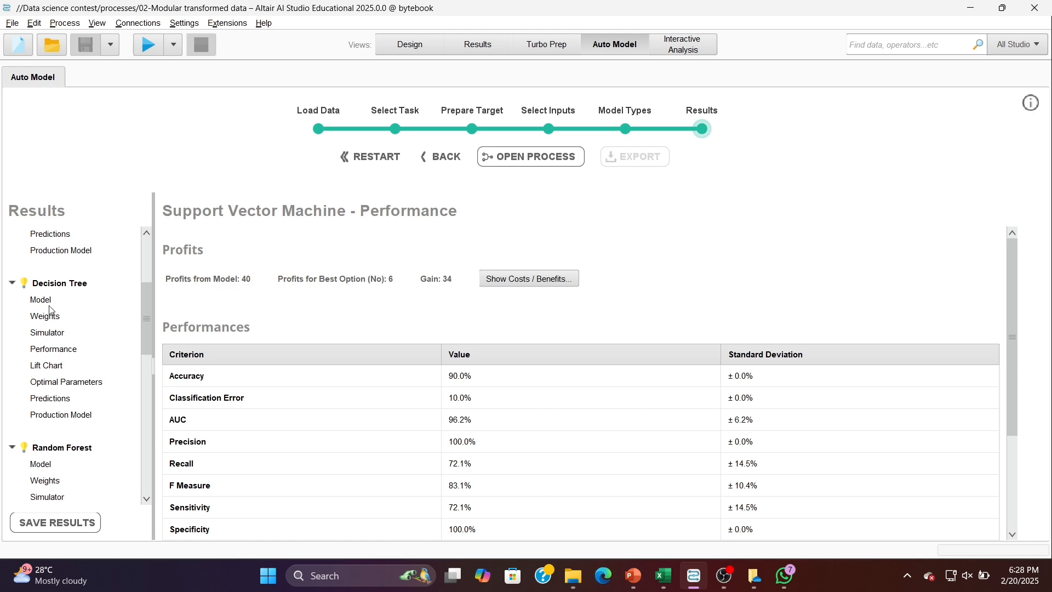
{"action": "left_click", "coordinate": [49, 305]}
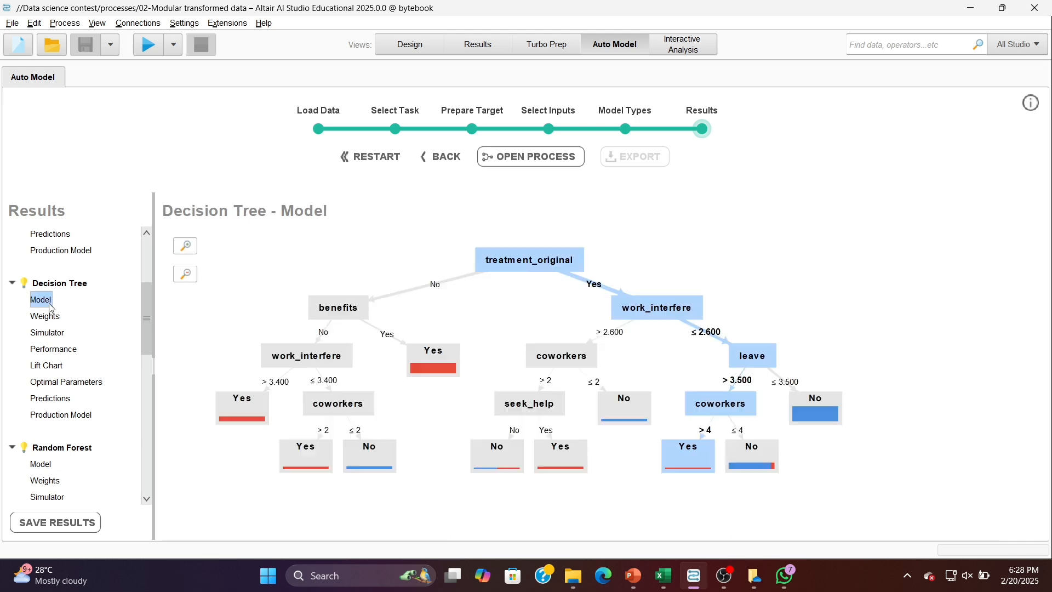
{"action": "left_click", "coordinate": [510, 163]}
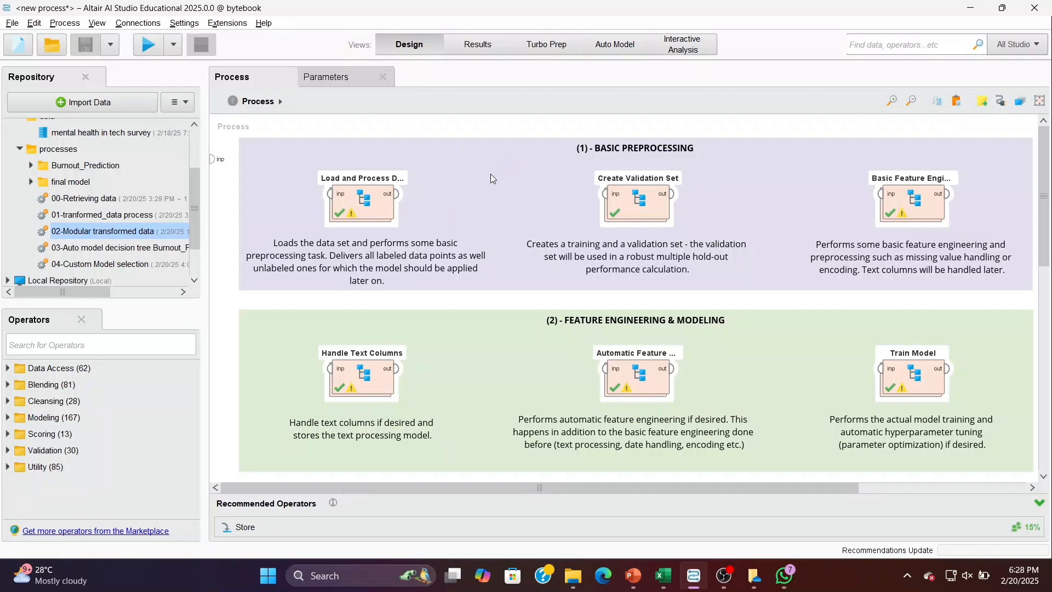
- Open and run the saved process 03-Auto model decision tree Burnout_Prediction, and review its performance, model simulator and explained predictions
{"action": "left_click", "coordinate": [156, 248]}
{"action": "double_click", "coordinate": [156, 247]}
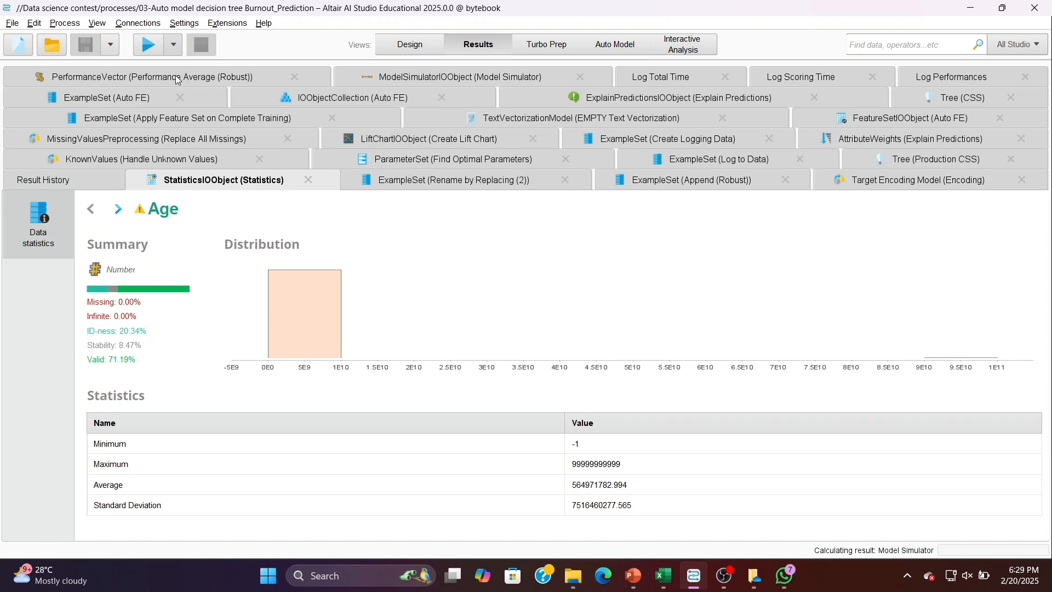
{"action": "left_click", "coordinate": [178, 80]}
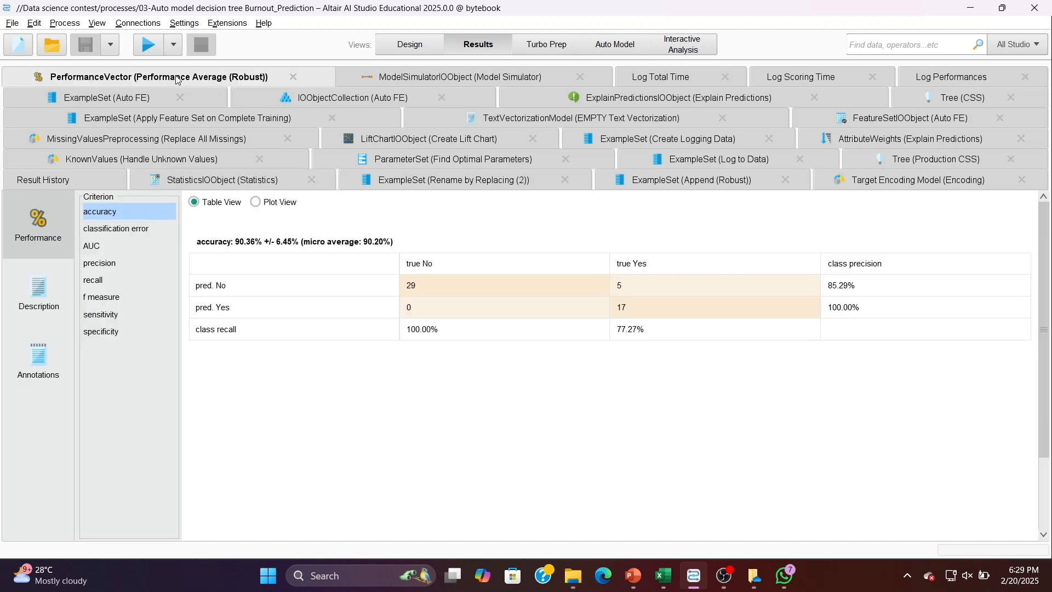
{"action": "left_click", "coordinate": [405, 80]}
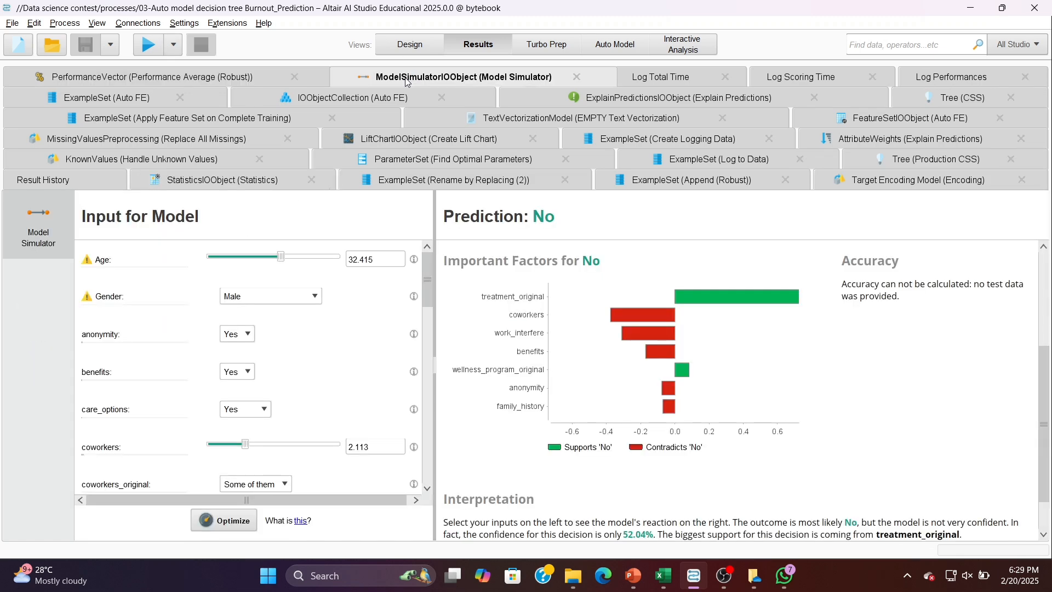
{"action": "left_click", "coordinate": [688, 104]}
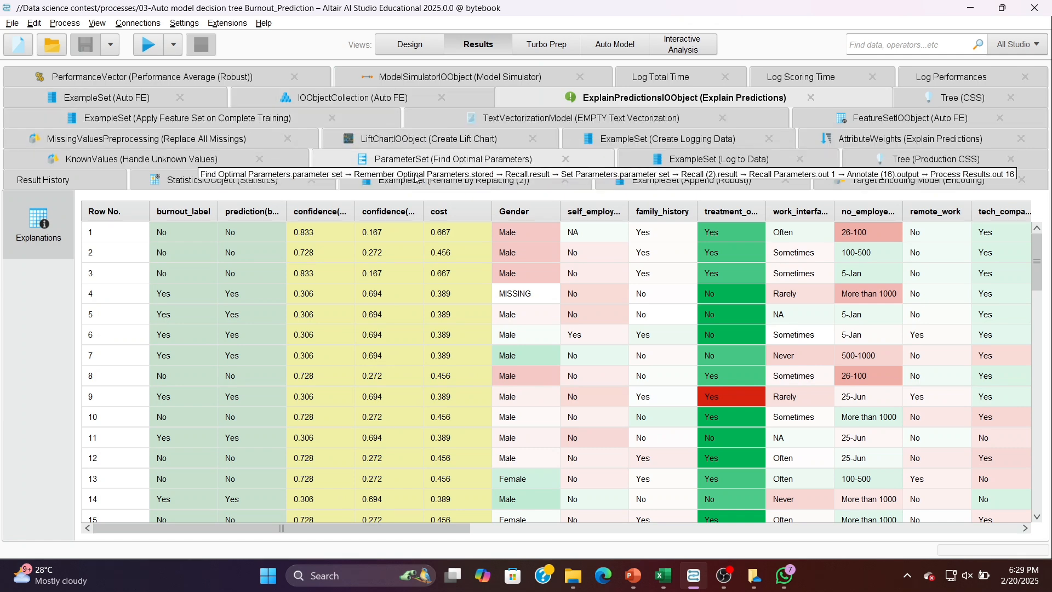
{"action": "left_click", "coordinate": [227, 73]}
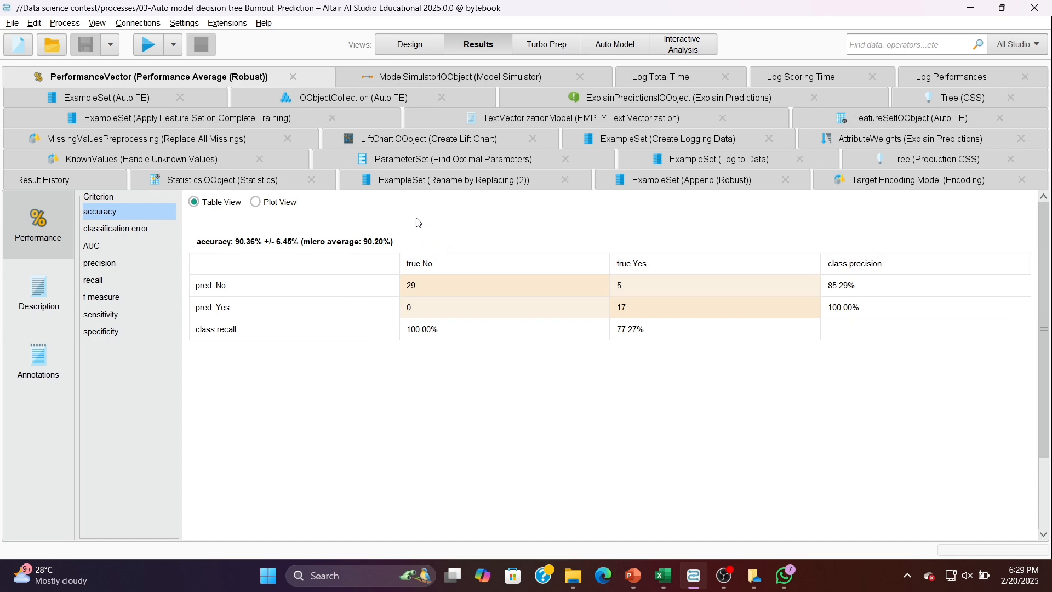
- Return to the process design and open the saved process 04-Custom Model selection
{"action": "left_click", "coordinate": [408, 44]}
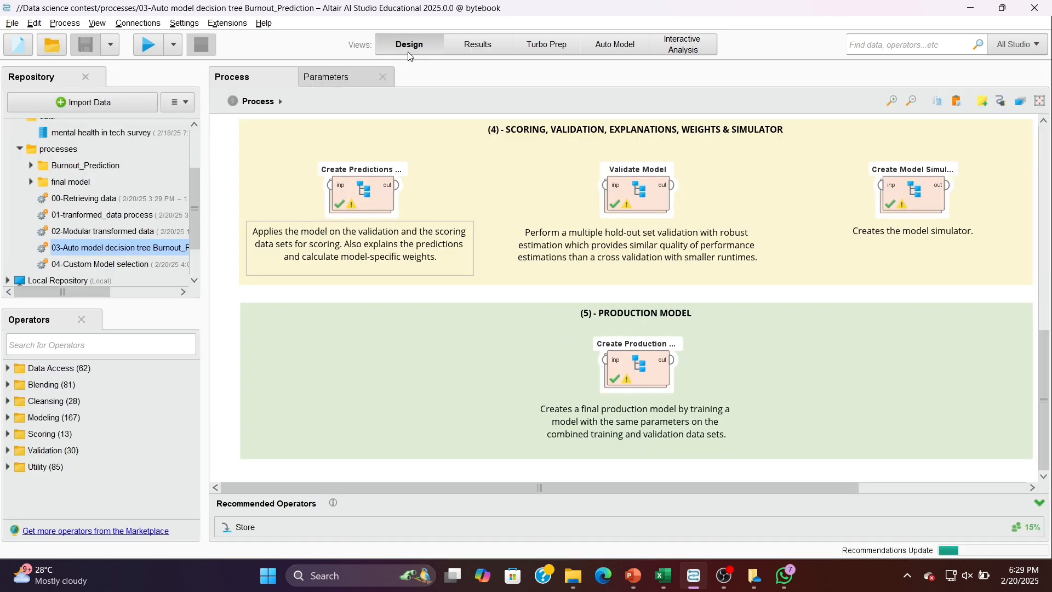
{"action": "left_click", "coordinate": [141, 265]}
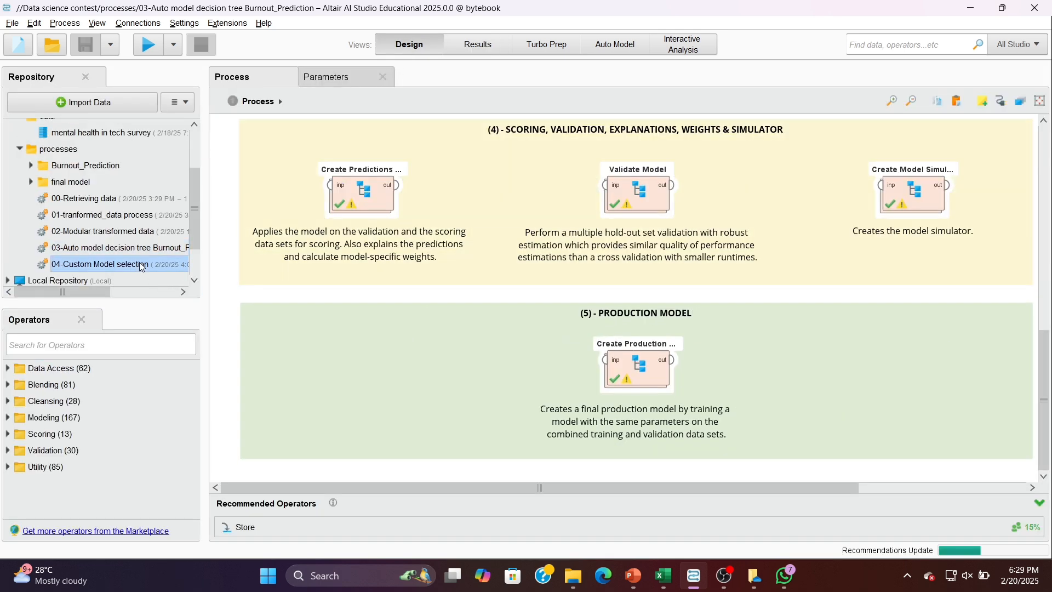
{"action": "double_click", "coordinate": [142, 265]}
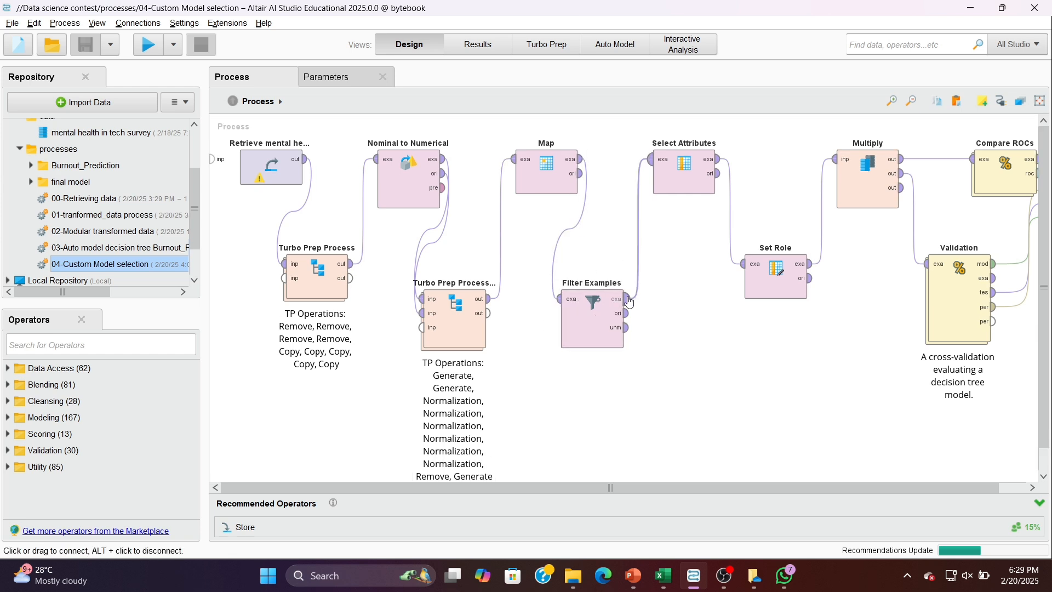
- Check the attribute subset chosen in Select Attributes and the label role assigned to burnout_label in Set Role
{"action": "left_click", "coordinate": [683, 170]}
{"action": "left_click", "coordinate": [324, 79]}
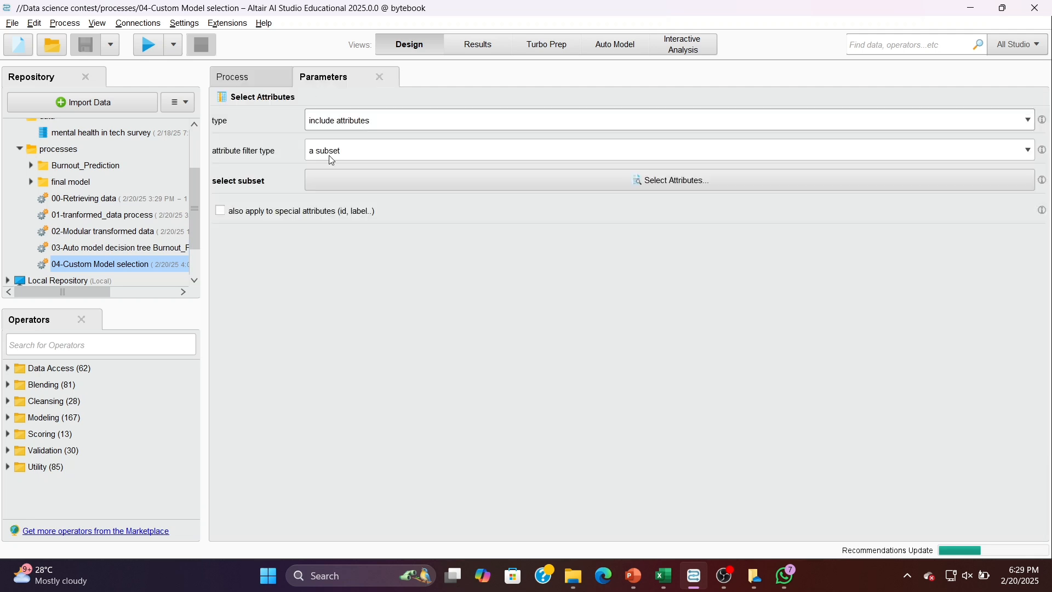
{"action": "left_click", "coordinate": [370, 179]}
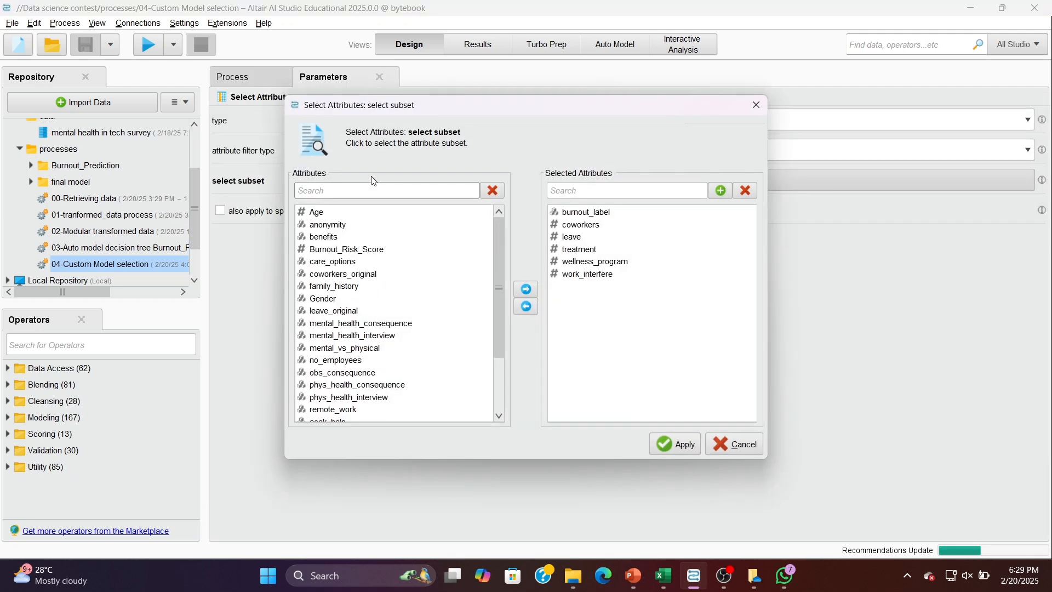
{"action": "left_click", "coordinate": [672, 440]}
{"action": "left_click", "coordinate": [278, 80]}
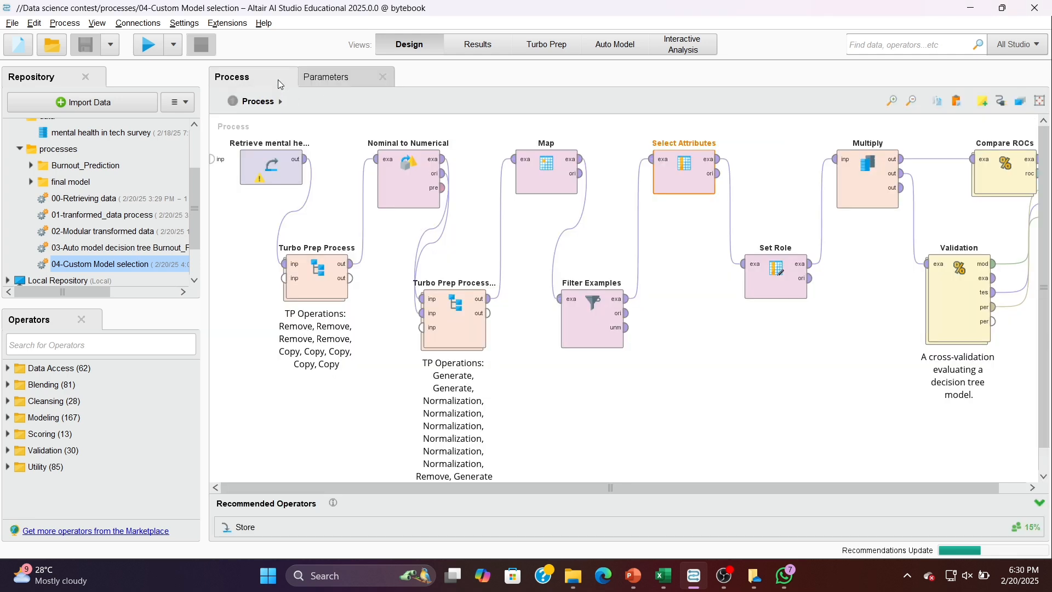
{"action": "double_click", "coordinate": [780, 277]}
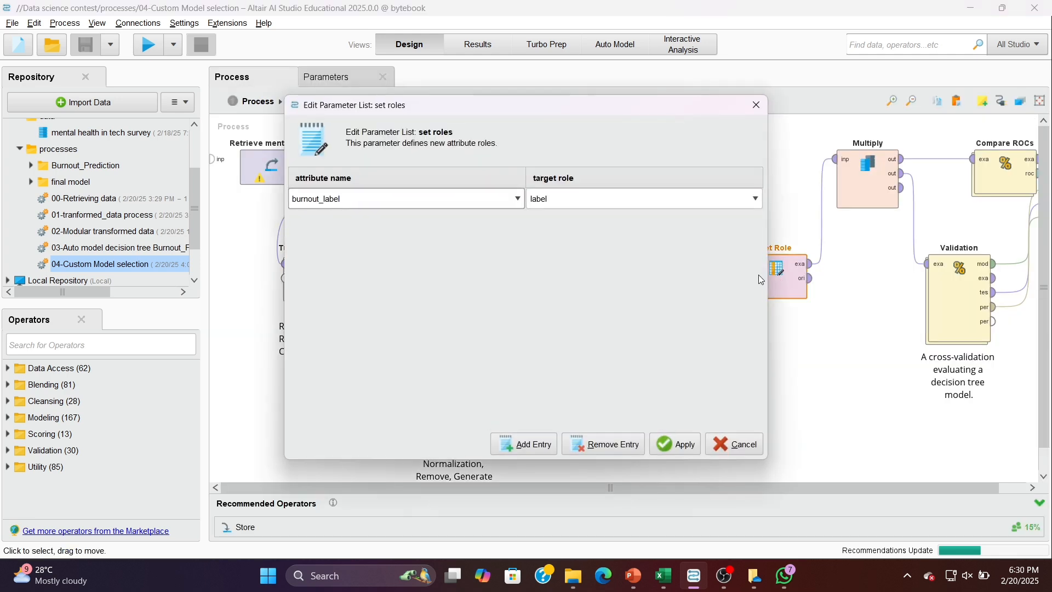
{"action": "left_click", "coordinate": [691, 455]}
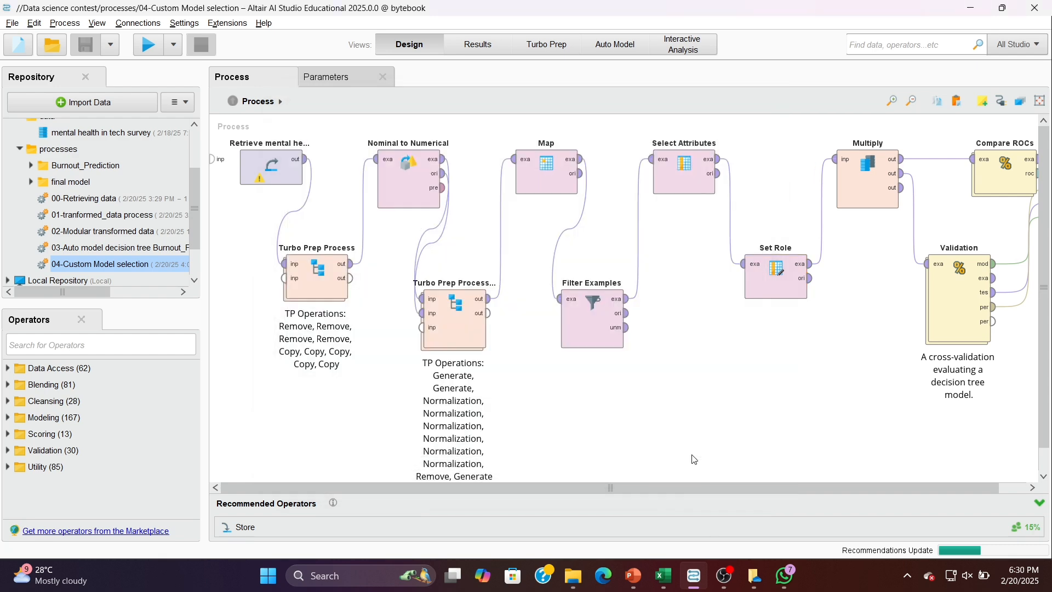
- Examine the models inside the Compare ROCs operator and the training and testing subprocesses inside the Validation operator
{"action": "scroll", "coordinate": [858, 285], "scroll_direction": "right", "scroll_amount": 1}
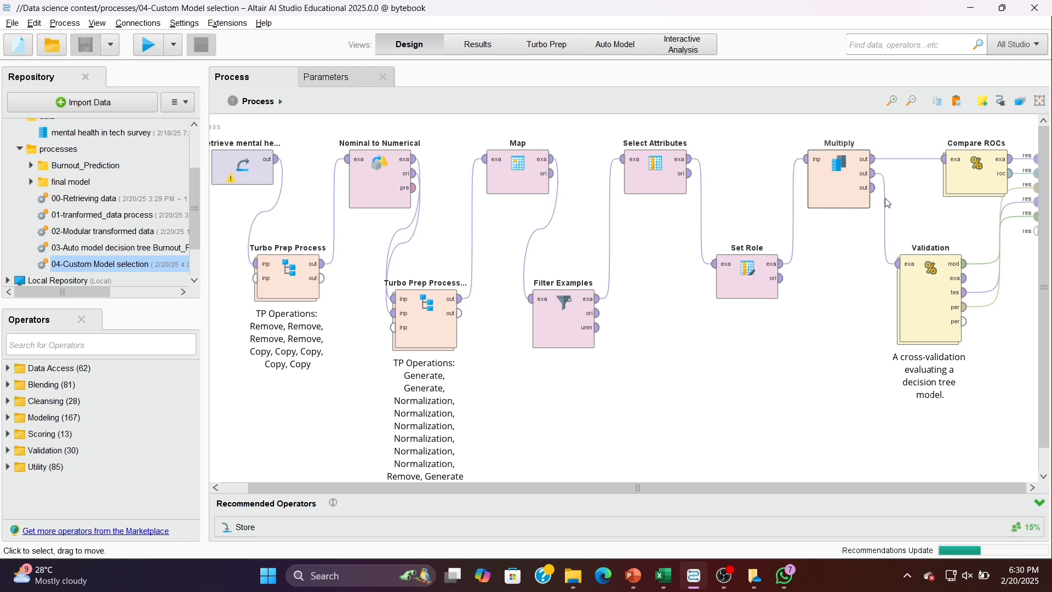
{"action": "double_click", "coordinate": [978, 176]}
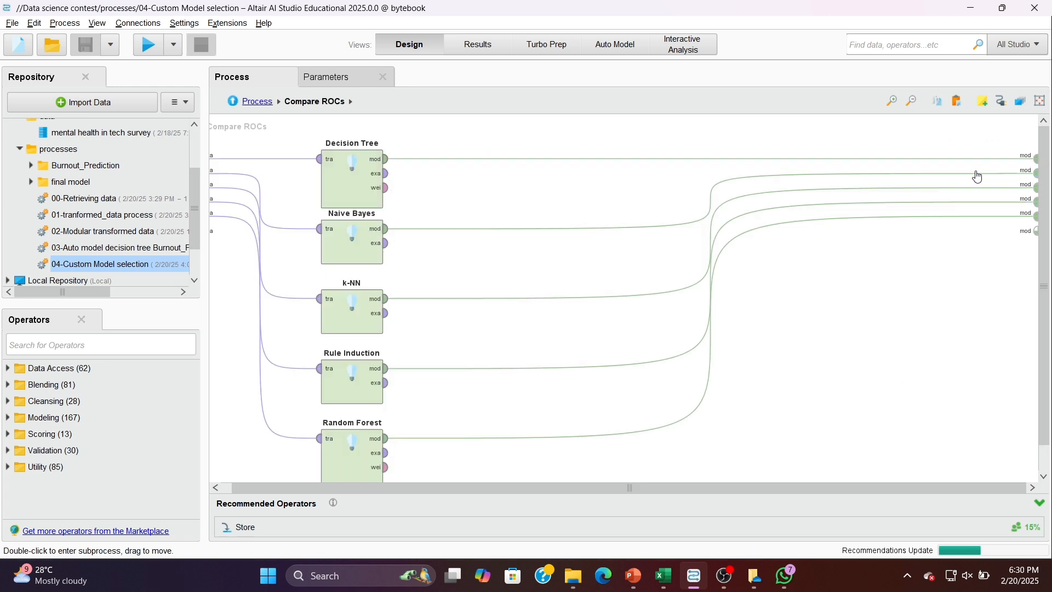
{"action": "scroll", "coordinate": [483, 302], "scroll_direction": "up", "scroll_amount": 1}
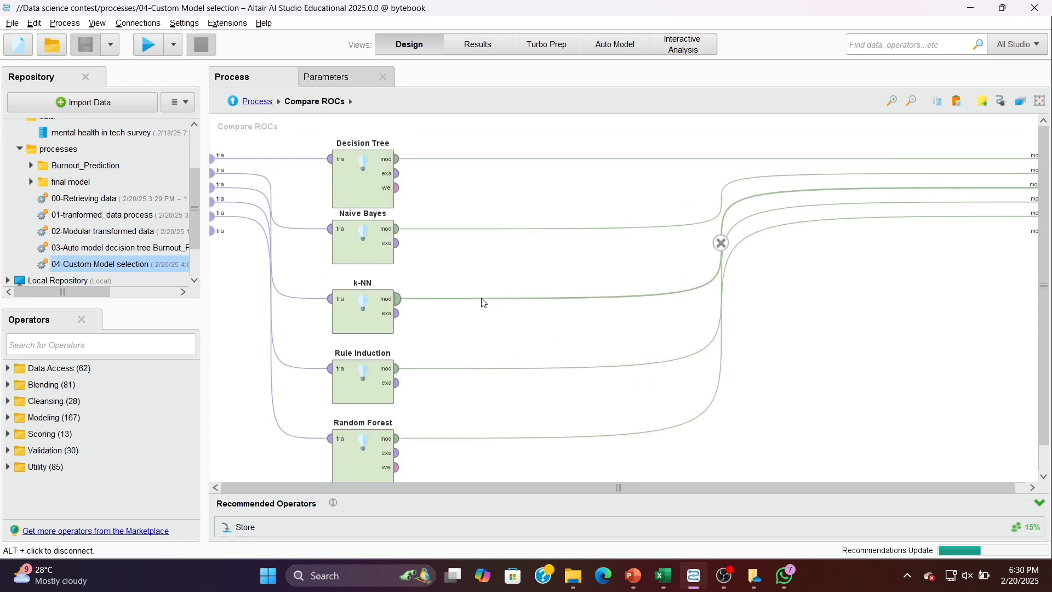
{"action": "left_click", "coordinate": [256, 102]}
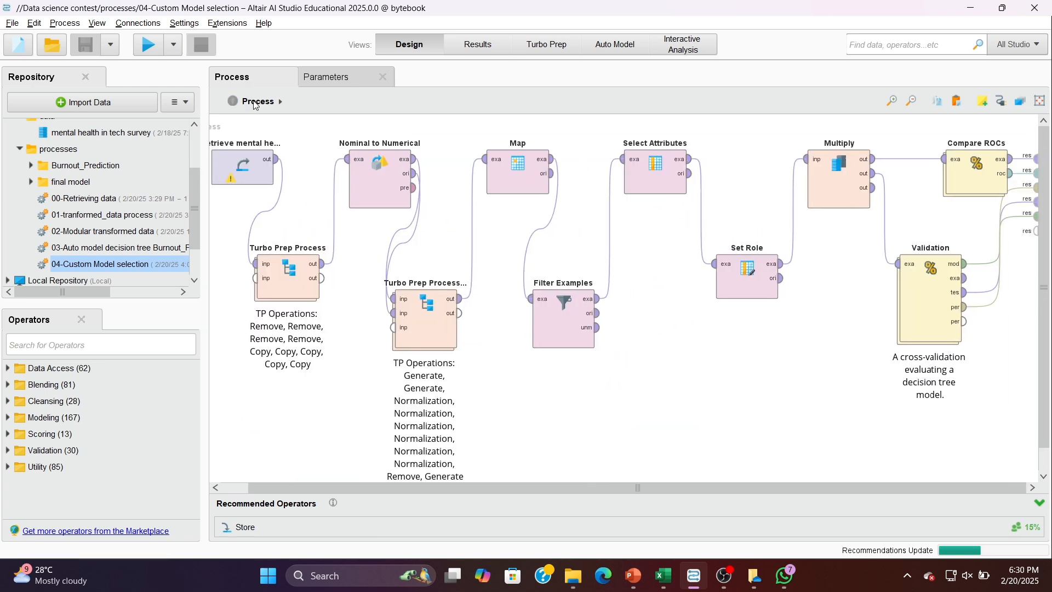
{"action": "left_click", "coordinate": [915, 317]}
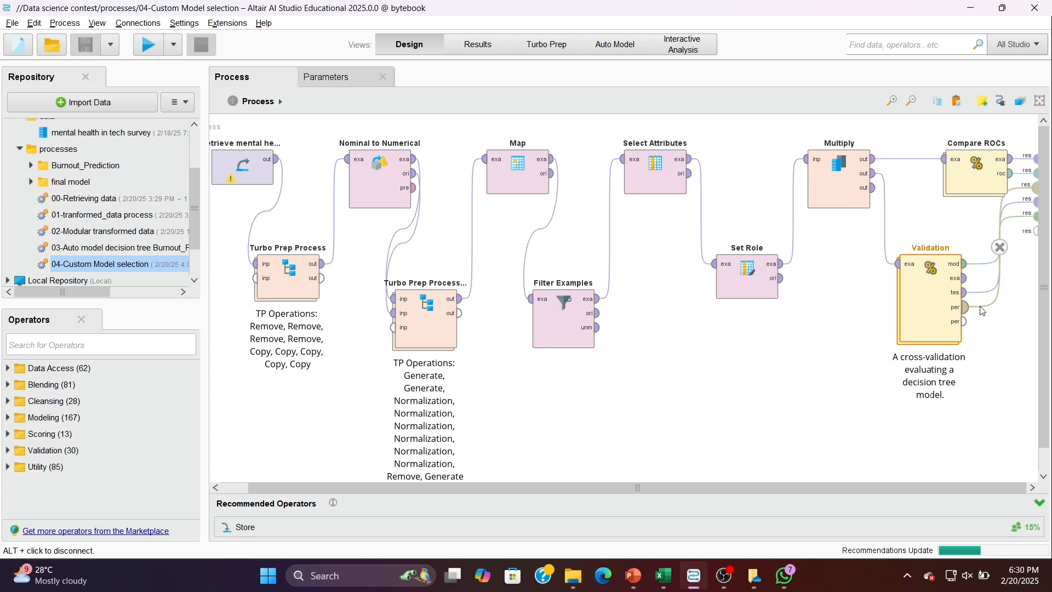
{"action": "double_click", "coordinate": [931, 303]}
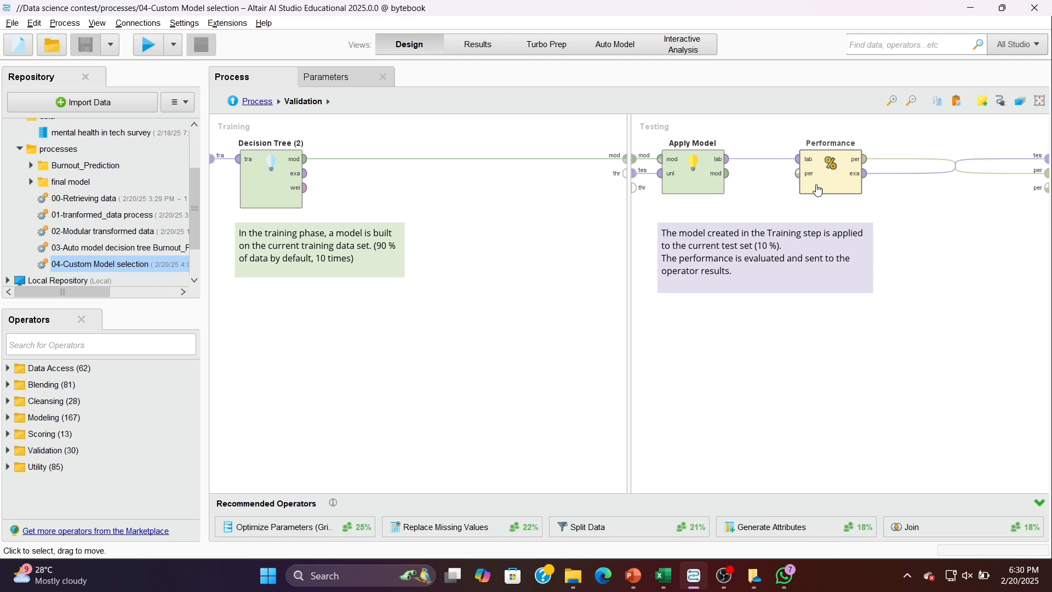
- Run the custom model selection process and review its decision tree, ROC comparison and cross-validation performance
{"action": "left_click", "coordinate": [147, 48]}
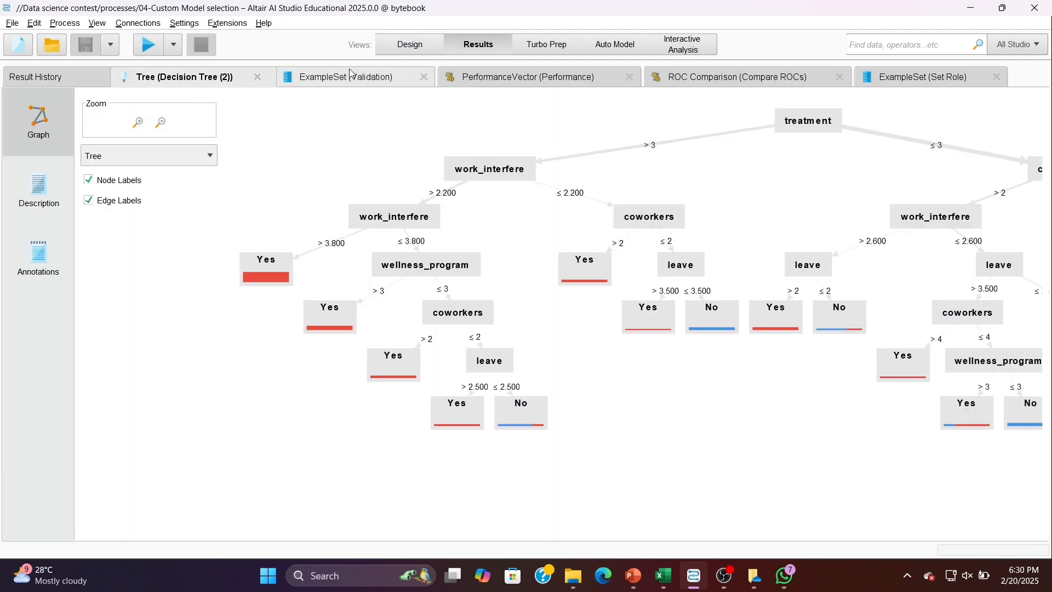
{"action": "left_click", "coordinate": [694, 75]}
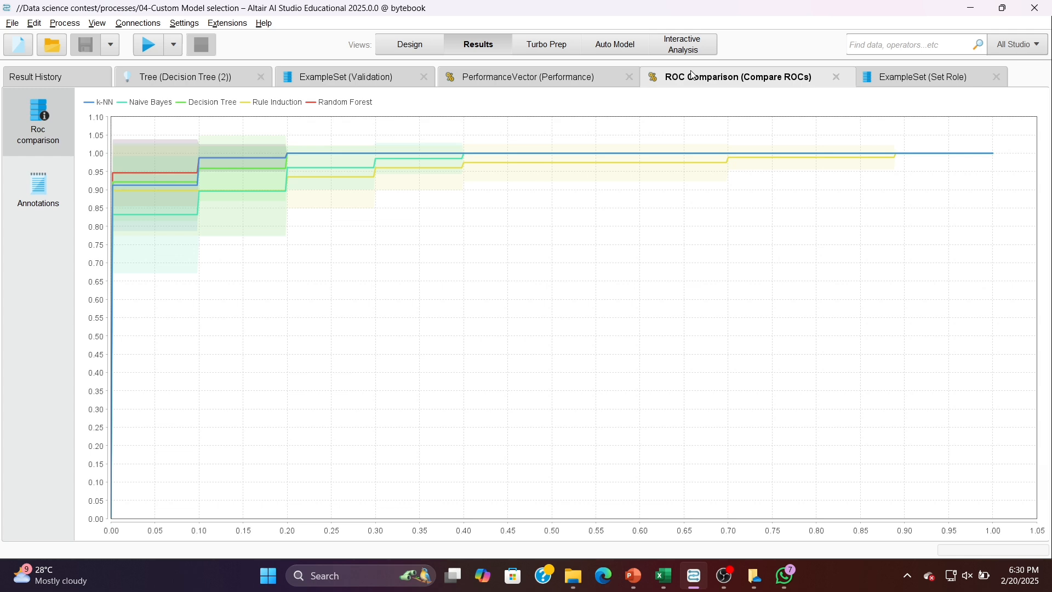
{"action": "left_click", "coordinate": [542, 75]}
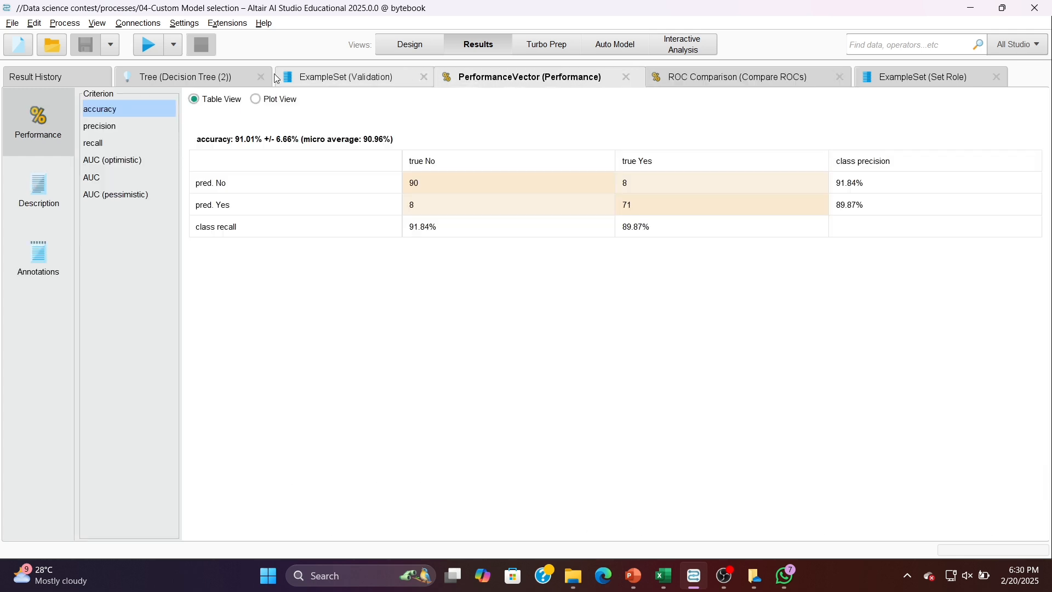
{"action": "left_click", "coordinate": [236, 80]}
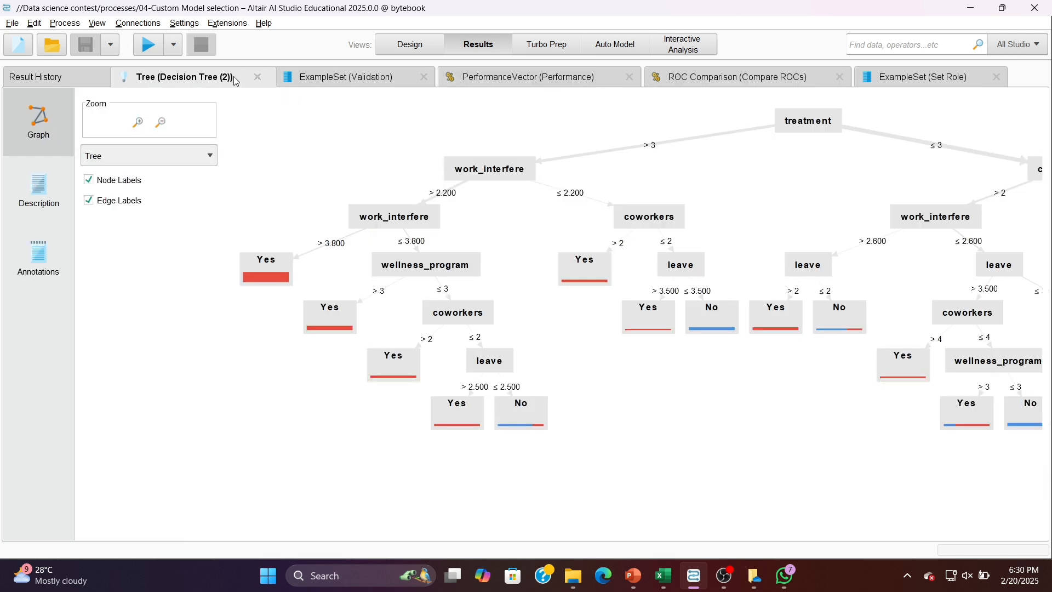
- Widen the confidence(No) and confidence(Yes) columns in the Validation example set and examine the predictions against burnout_label
{"action": "left_click", "coordinate": [360, 77]}
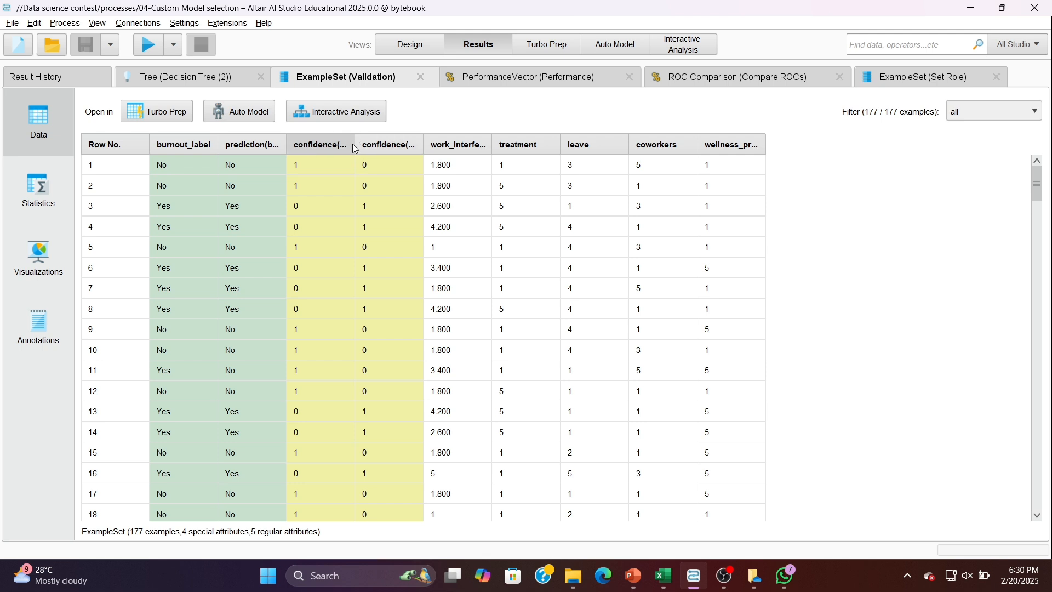
{"action": "left_click_drag", "start_coordinate": [355, 148], "coordinate": [377, 149]}
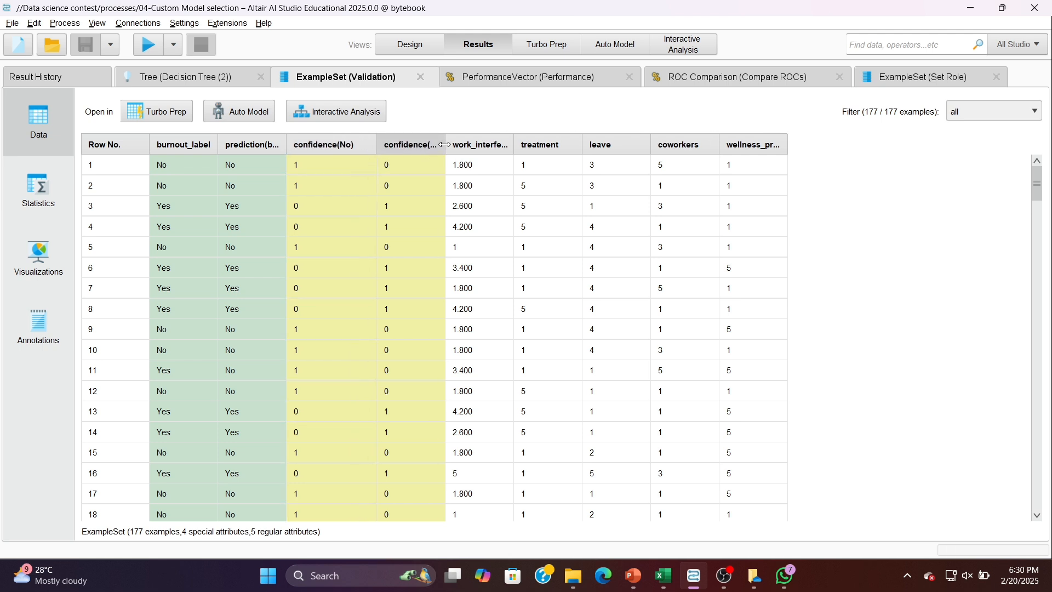
{"action": "left_click_drag", "start_coordinate": [445, 147], "coordinate": [459, 149]}
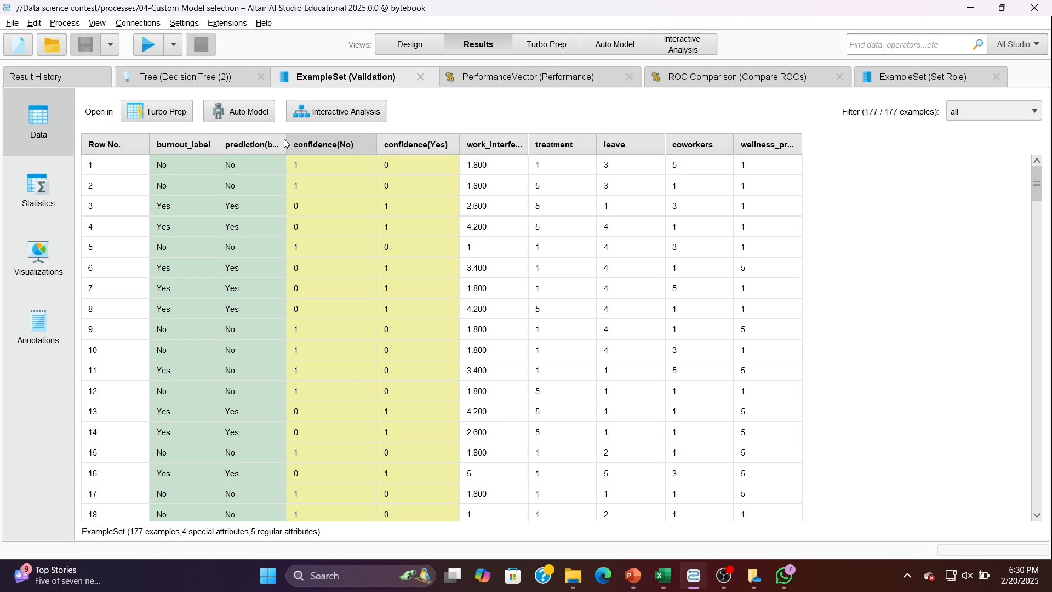
{"action": "scroll", "coordinate": [314, 220], "scroll_direction": "down", "scroll_amount": 4}
{"action": "scroll", "coordinate": [315, 220], "scroll_direction": "down", "scroll_amount": 16}
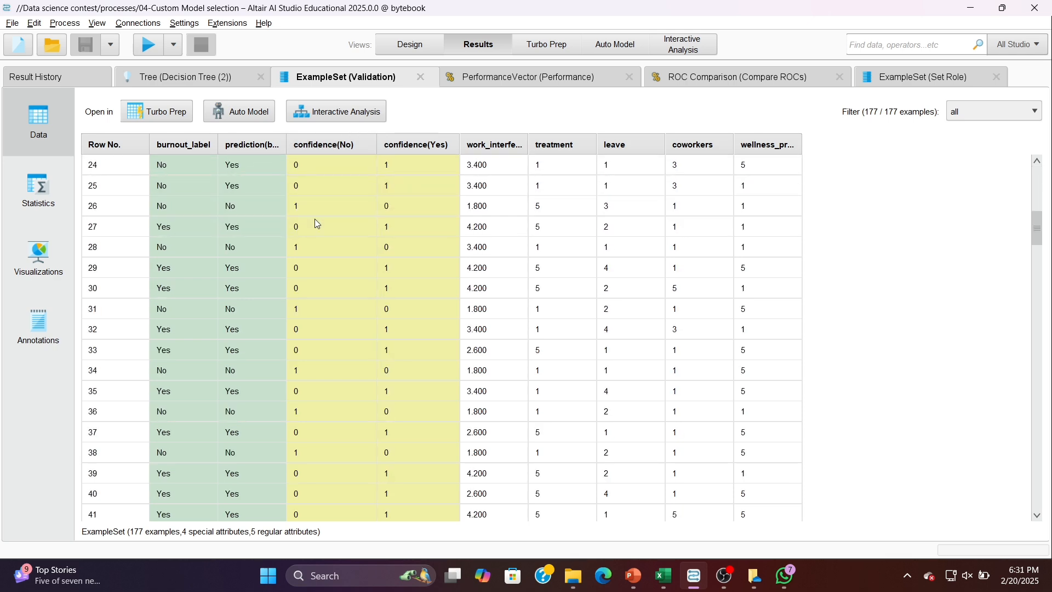
{"action": "scroll", "coordinate": [316, 224], "scroll_direction": "up", "scroll_amount": 2}
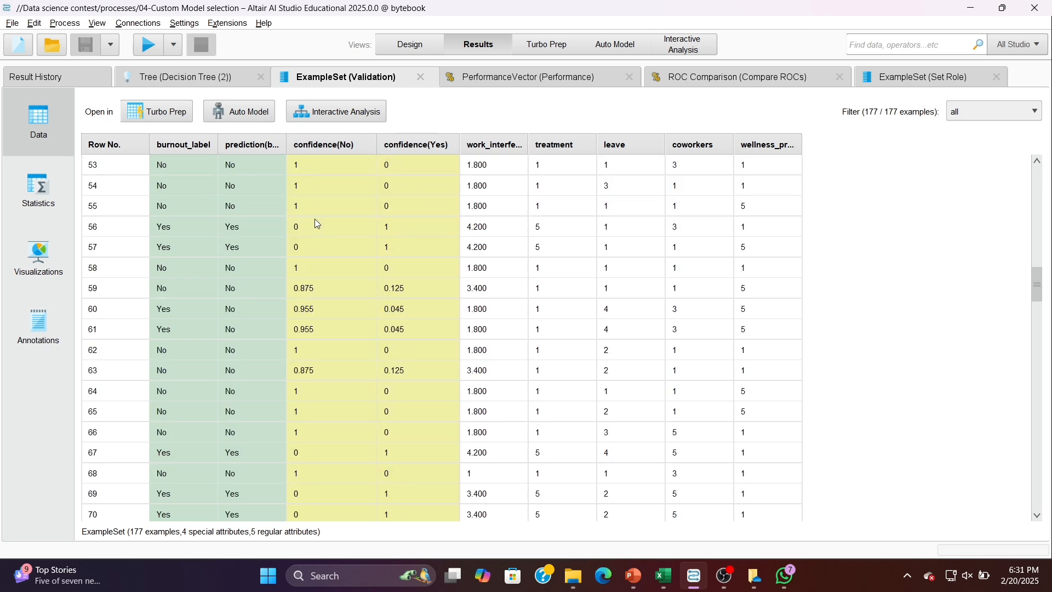